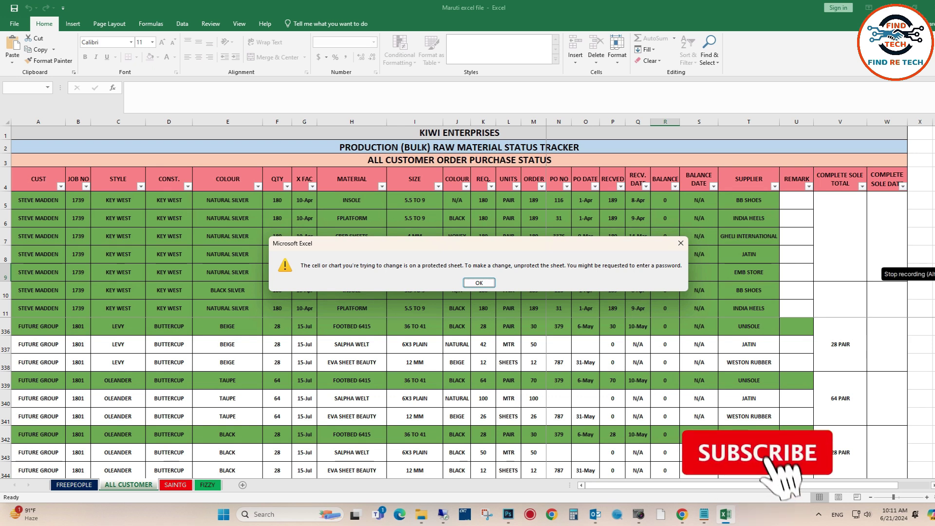
- Dismiss the protected-sheet warning and enter fff in cell O7 of the SAINTG sheet
{"action": "left_click", "coordinate": [472, 284]}
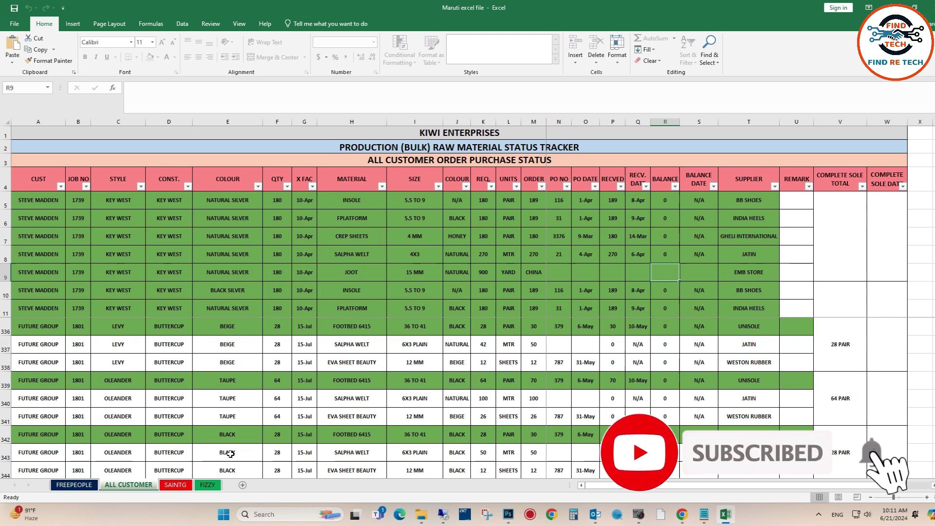
{"action": "left_click", "coordinate": [175, 484]}
{"action": "left_click", "coordinate": [488, 238]}
{"action": "type", "text": "fff"}
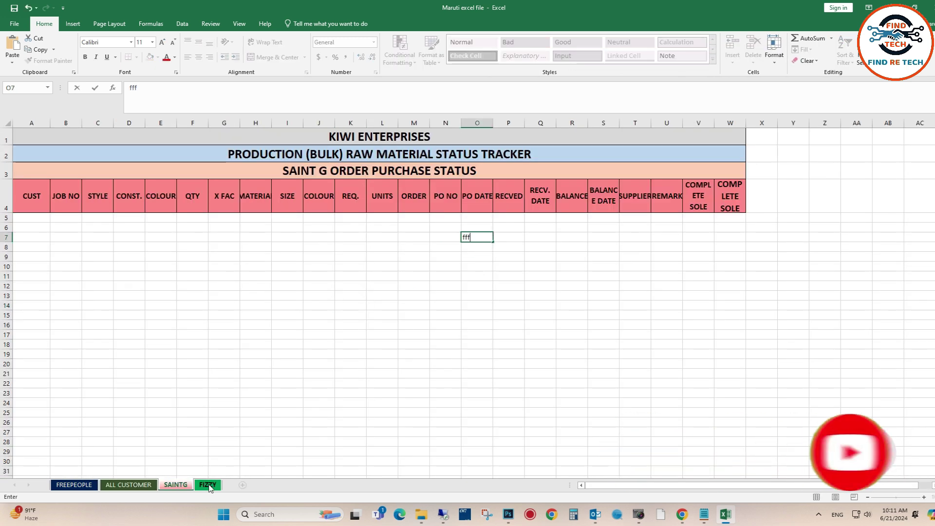
- Enter ff in an empty cell of the FIZZY sheet to test whether it is editable
{"action": "left_click", "coordinate": [208, 484]}
{"action": "left_click", "coordinate": [413, 280]}
{"action": "type", "text": "ff"}
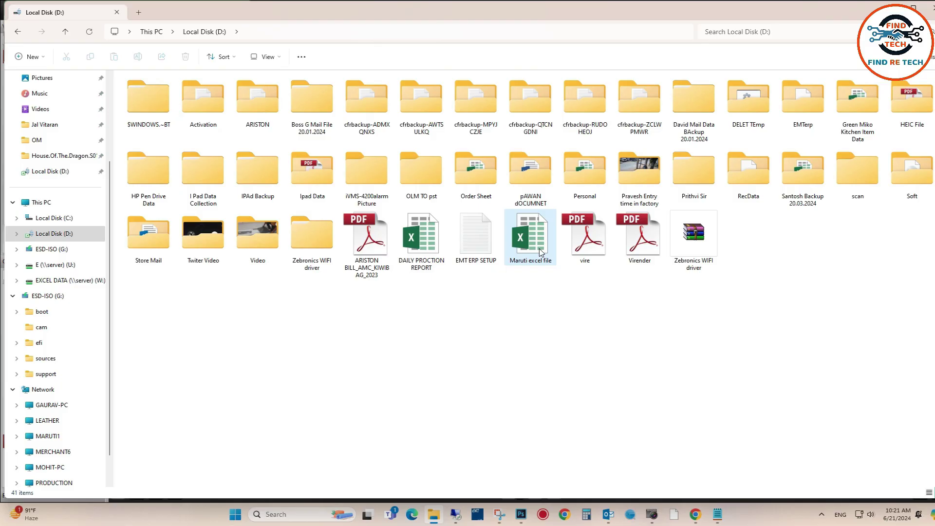
- Open the Maruti excel file from drive D: and try to edit Complete Sole Total and Remark cells on the ALL CUSTOMER sheet
{"action": "left_click", "coordinate": [531, 244]}
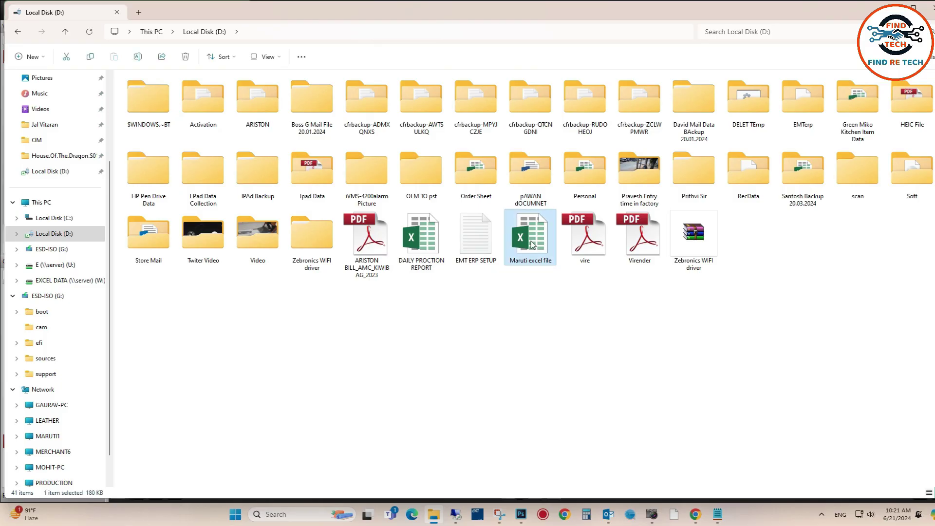
{"action": "double_click", "coordinate": [531, 244]}
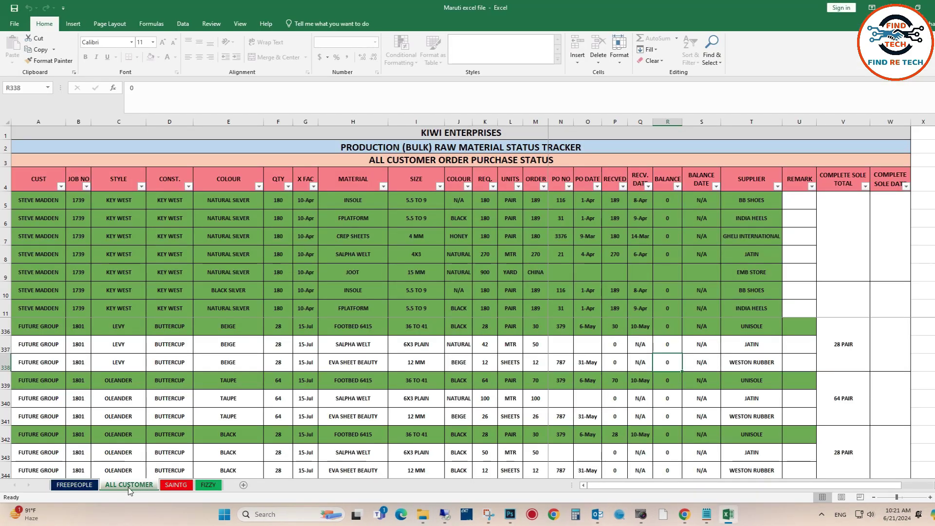
{"action": "double_click", "coordinate": [842, 301]}
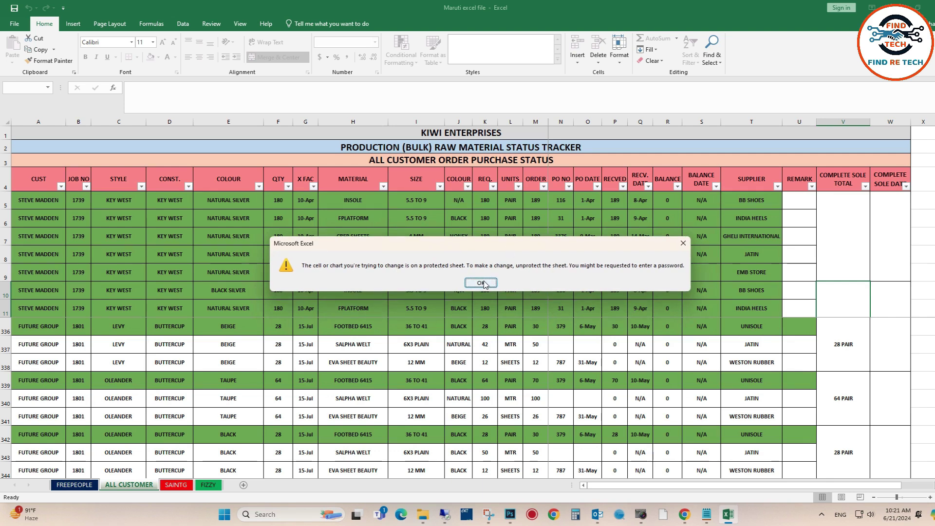
{"action": "left_click", "coordinate": [480, 283]}
{"action": "double_click", "coordinate": [803, 264]}
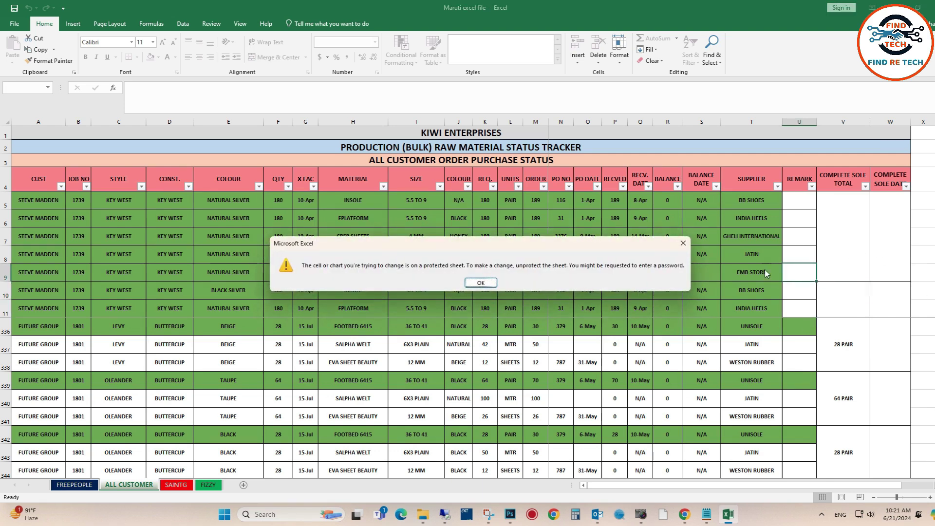
{"action": "left_click", "coordinate": [481, 283]}
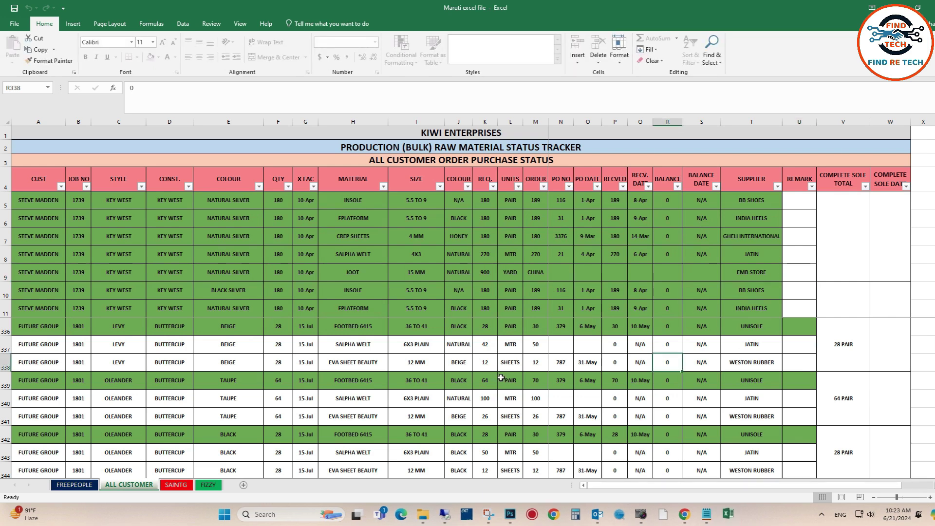
- Unprotect the ALL CUSTOMER sheet with the sheet password and enter ff in the Remark cell of row 8
{"action": "right_click", "coordinate": [134, 488]}
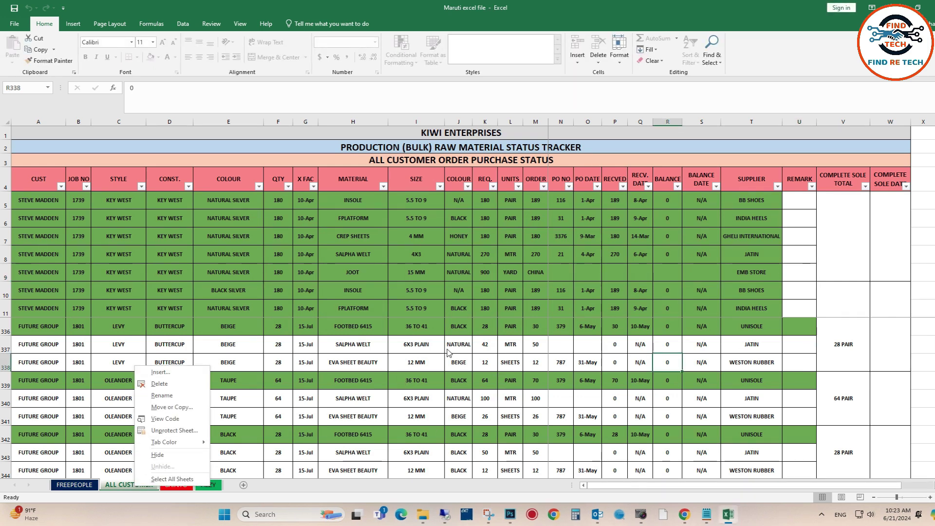
{"action": "key", "text": "Escape"}
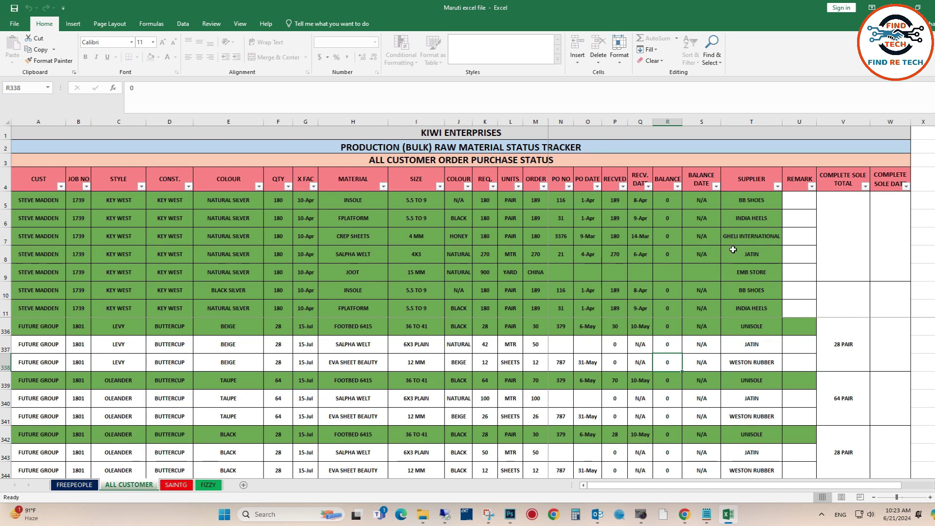
{"action": "right_click", "coordinate": [125, 488]}
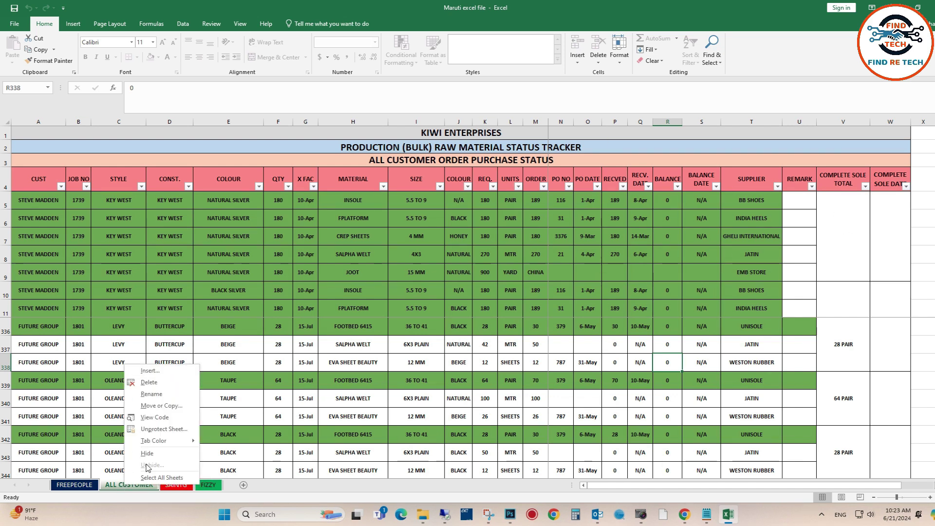
{"action": "left_click", "coordinate": [163, 429]}
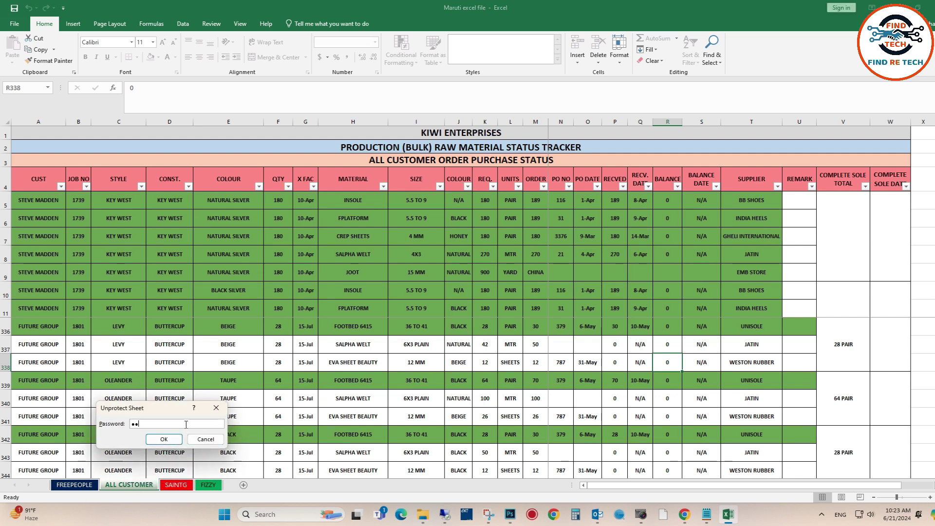
{"action": "left_click", "coordinate": [164, 439]}
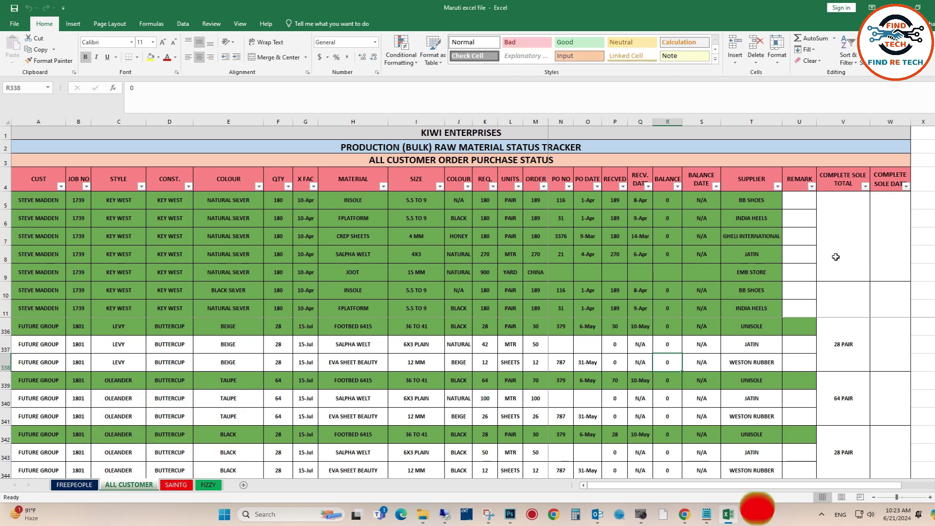
{"action": "left_click", "coordinate": [803, 254]}
{"action": "type", "text": "ff"}
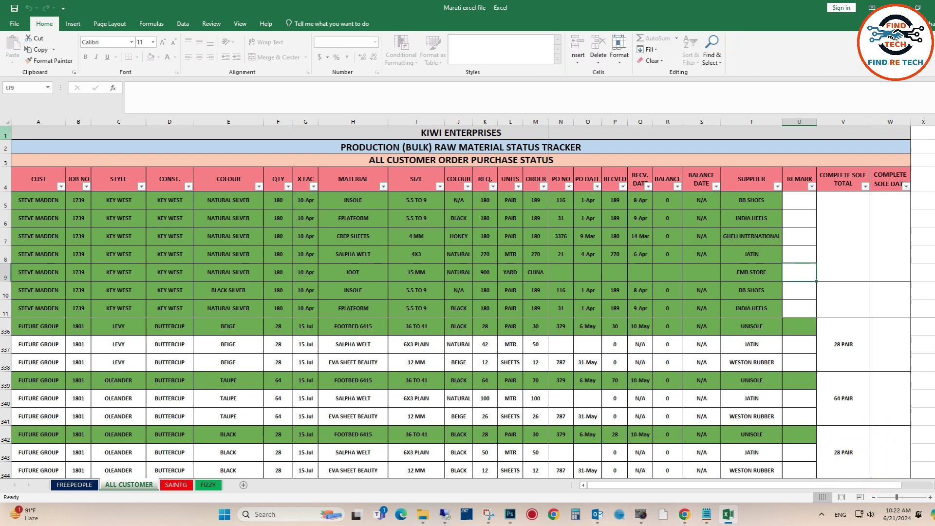
- Copy the entire contents of the protected ALL CUSTOMER sheet
{"action": "left_click", "coordinate": [8, 123]}
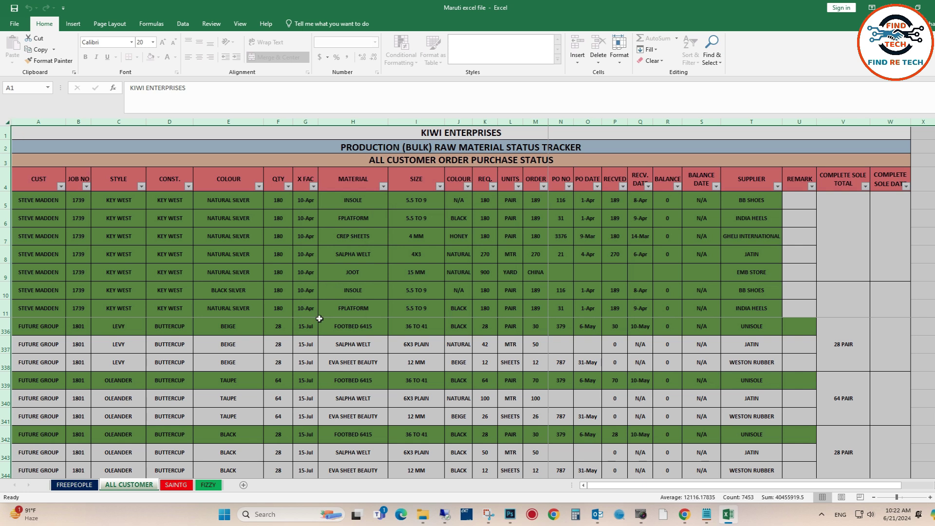
{"action": "scroll", "coordinate": [319, 319], "scroll_direction": "up", "scroll_amount": 2}
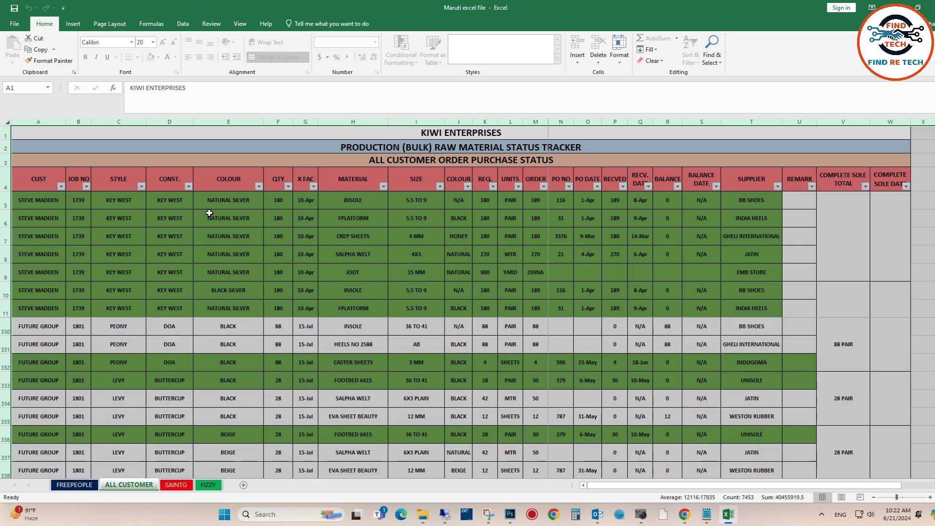
{"action": "key", "text": "ctrl+c"}
- Create a new blank workbook and paste the copied sheet into it starting at cell A1
{"action": "left_click", "coordinate": [14, 24]}
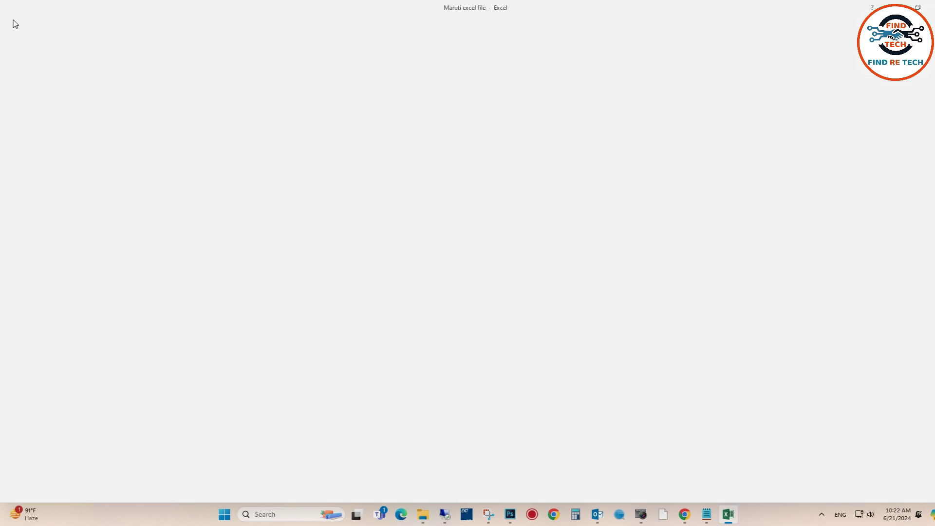
{"action": "left_click", "coordinate": [19, 65]}
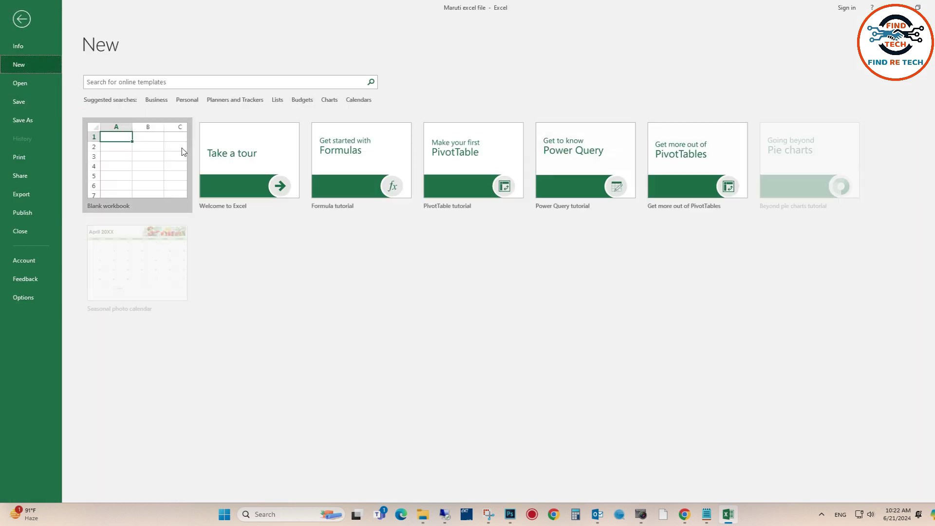
{"action": "left_click", "coordinate": [136, 163]}
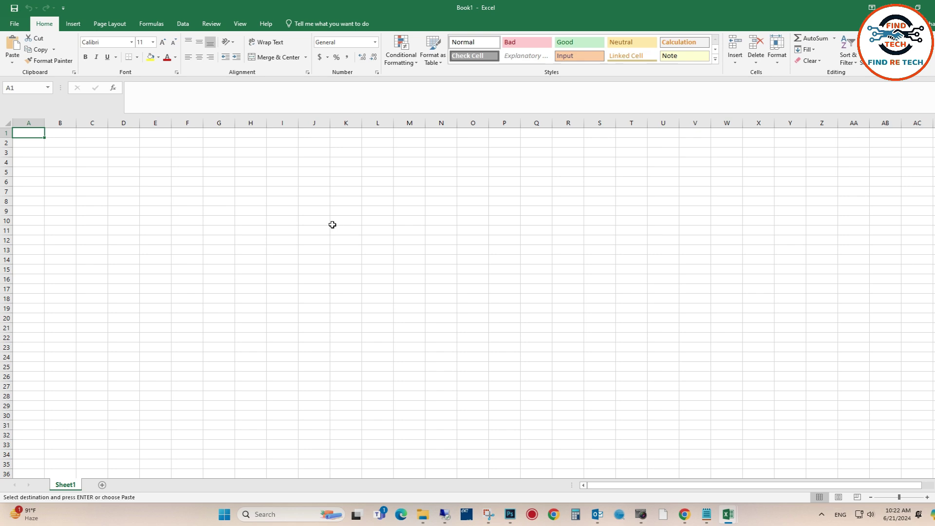
{"action": "key", "text": "ctrl+v"}
{"action": "scroll", "coordinate": [387, 300], "scroll_direction": "down", "scroll_amount": 3}
{"action": "scroll", "coordinate": [387, 299], "scroll_direction": "up", "scroll_amount": 3}
- Save the new workbook to the Desktop as Abc in Excel Workbook format
{"action": "left_click", "coordinate": [15, 24]}
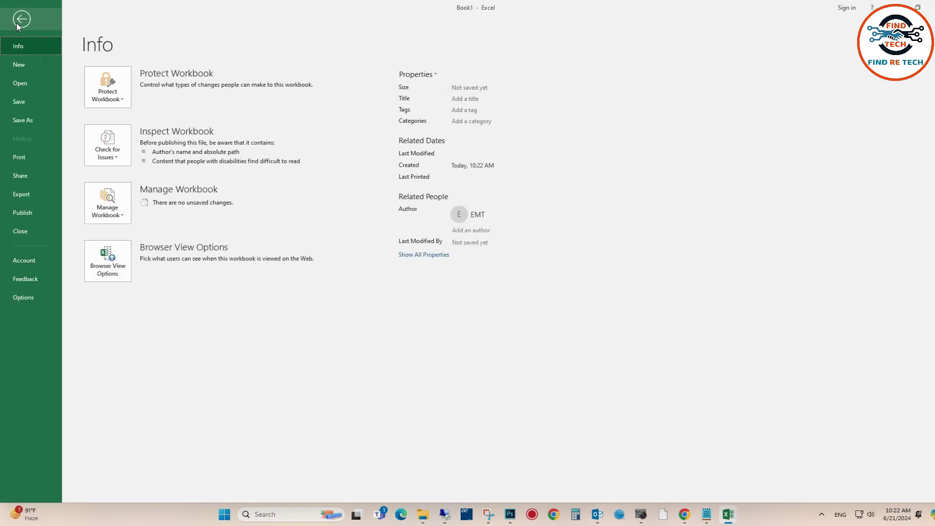
{"action": "left_click", "coordinate": [16, 120]}
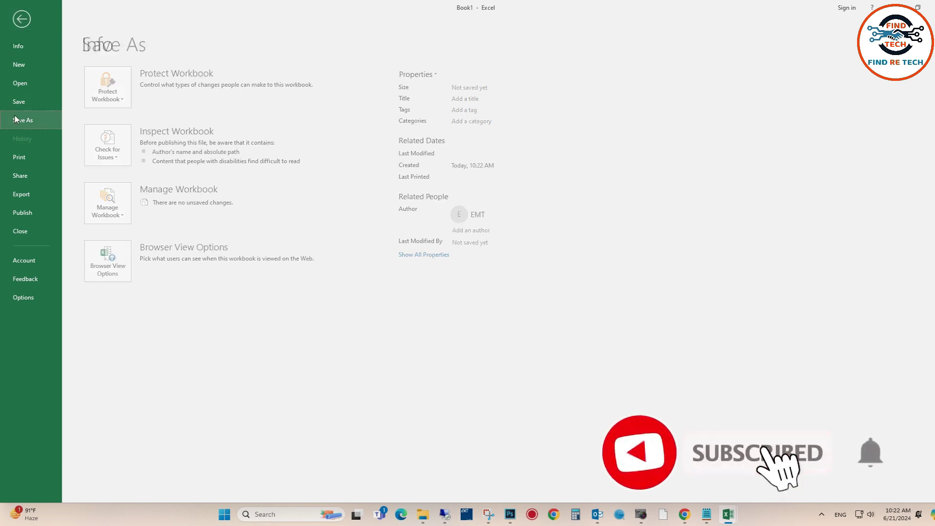
{"action": "left_click", "coordinate": [128, 182]}
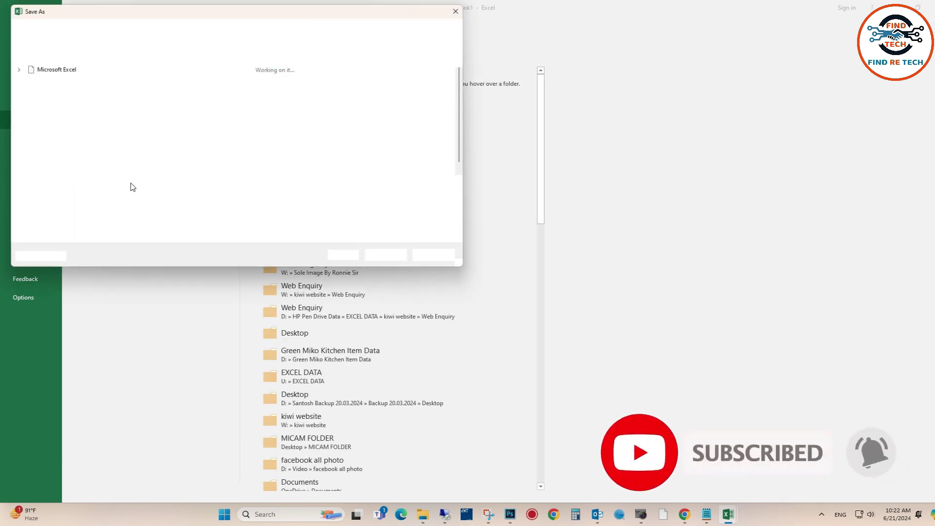
{"action": "left_click", "coordinate": [42, 95]}
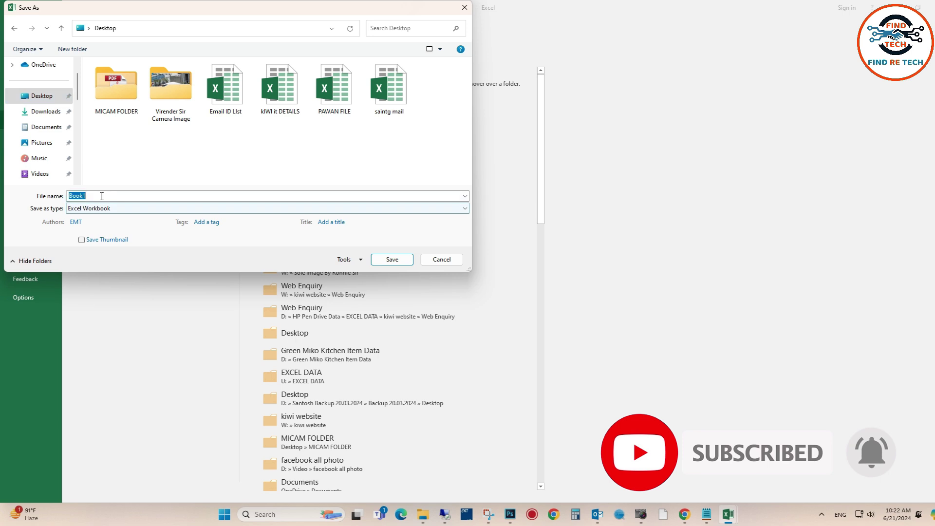
{"action": "type", "text": "Abc"}
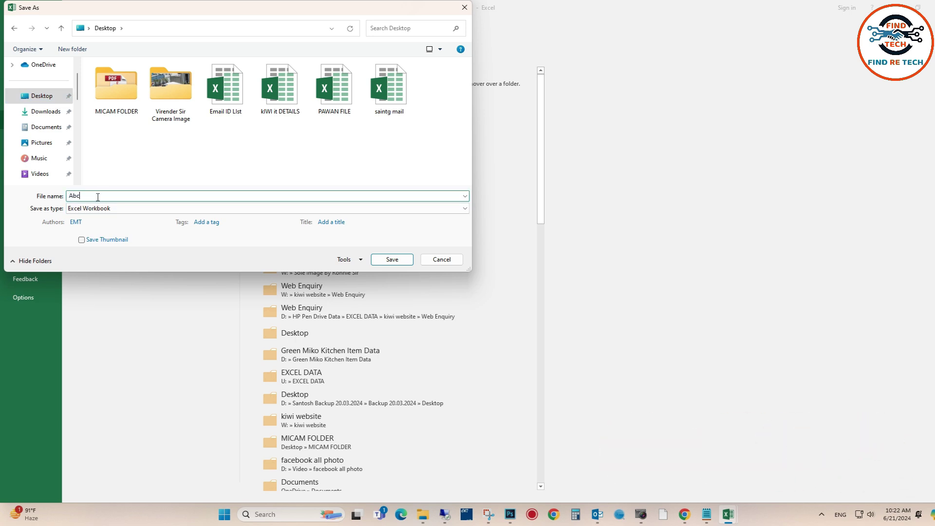
{"action": "left_click", "coordinate": [392, 259]}
- Close the Maruti excel file workbook and the File Explorer window showing drive D:
{"action": "key", "text": "alt+Tab"}
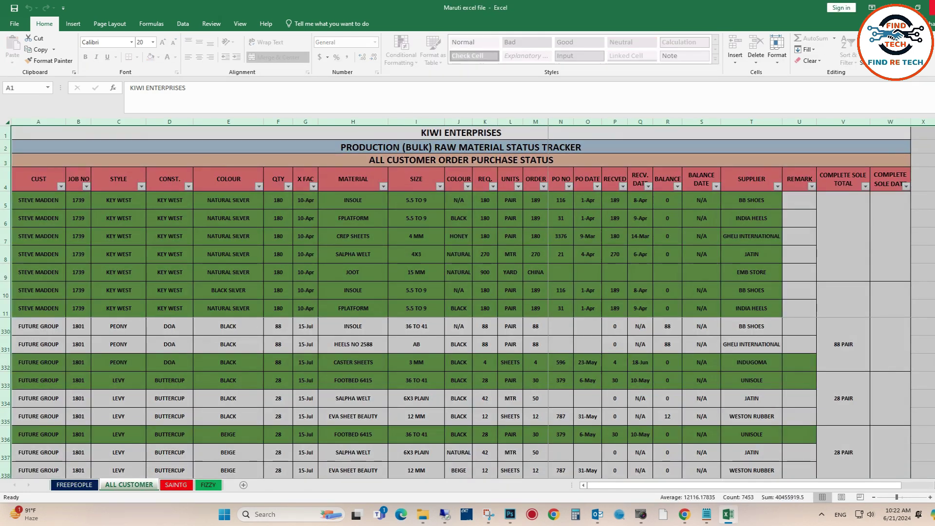
{"action": "key", "text": "alt+F4"}
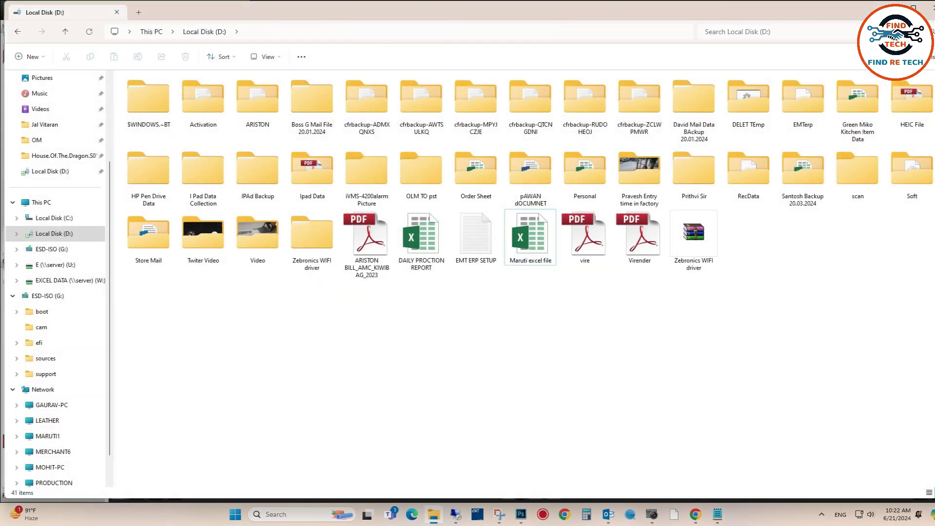
{"action": "key", "text": "alt+F4"}
- Open the Abc workbook from the desktop and test editing by entering f in cell O19 and h in P28
{"action": "double_click", "coordinate": [214, 265]}
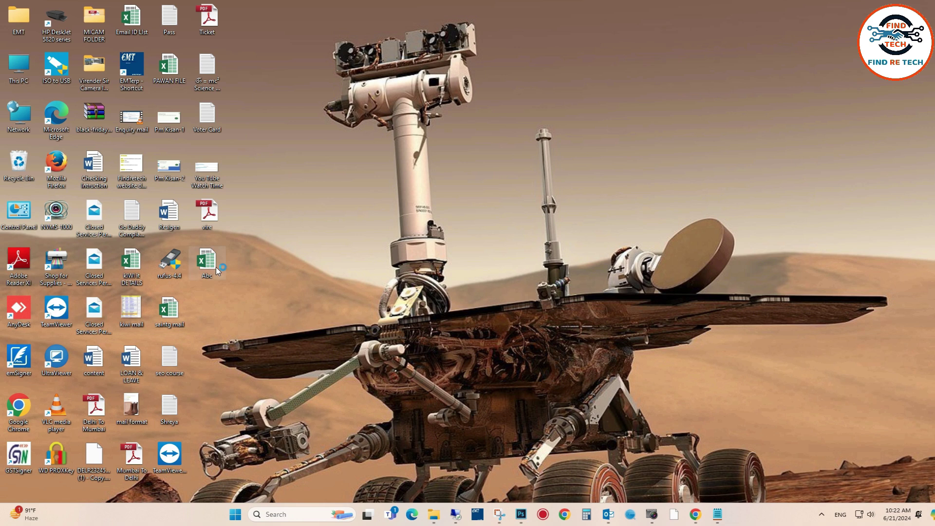
{"action": "scroll", "coordinate": [809, 279], "scroll_direction": "down", "scroll_amount": 3}
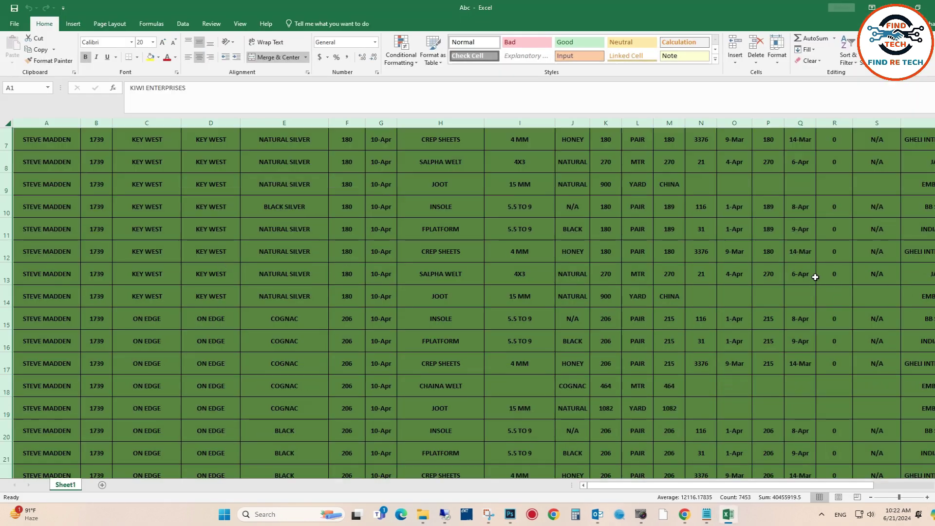
{"action": "left_click", "coordinate": [740, 288]}
{"action": "left_click", "coordinate": [735, 332]}
{"action": "type", "text": "f"}
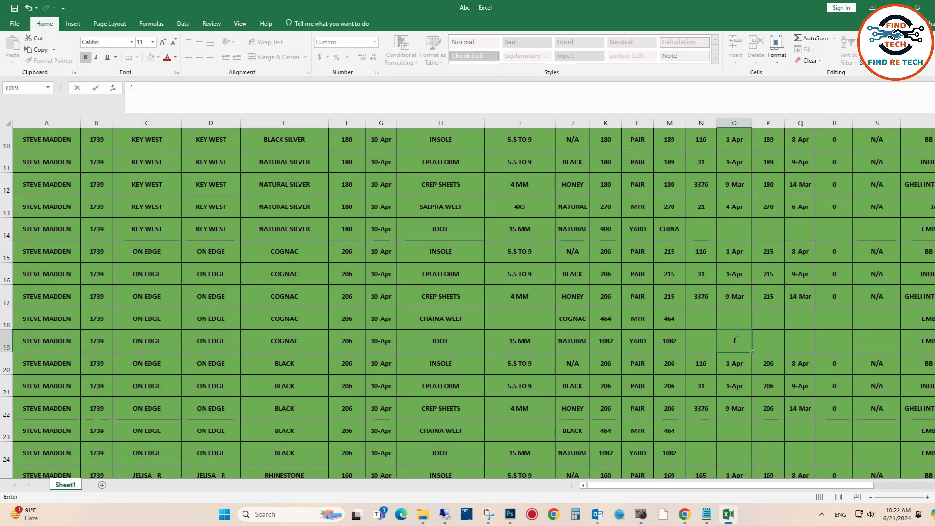
{"action": "scroll", "coordinate": [736, 336], "scroll_direction": "down", "scroll_amount": 2}
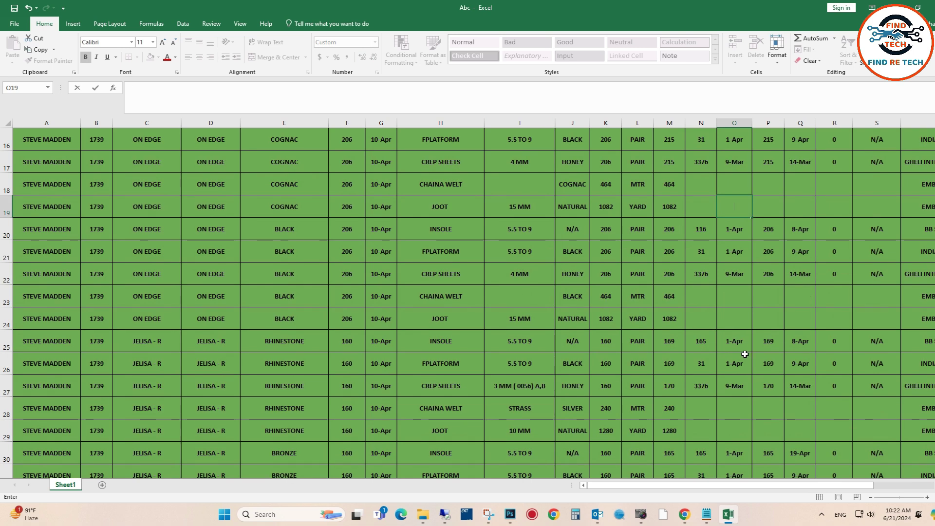
{"action": "left_click", "coordinate": [761, 403]}
{"action": "type", "text": "h"}
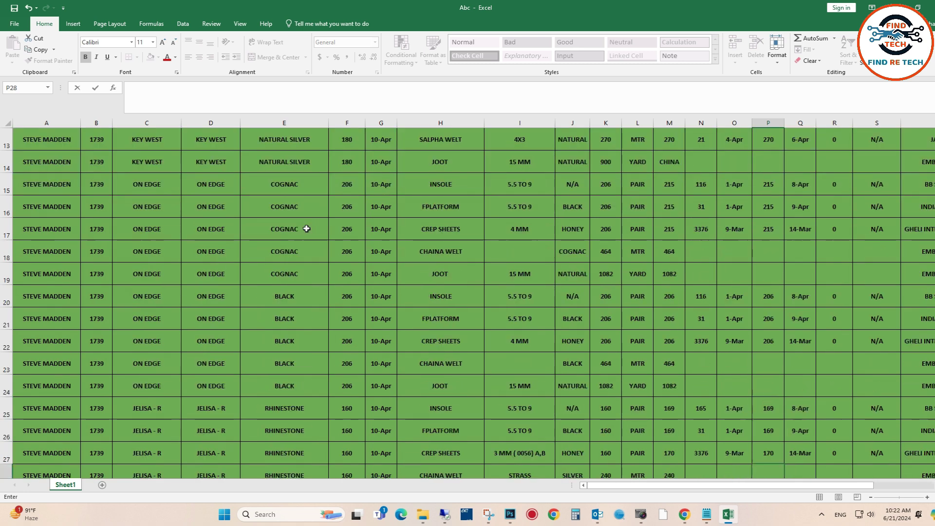
- Save the Abc workbook and close it
{"action": "scroll", "coordinate": [309, 229], "scroll_direction": "up", "scroll_amount": 5}
{"action": "left_click", "coordinate": [13, 10]}
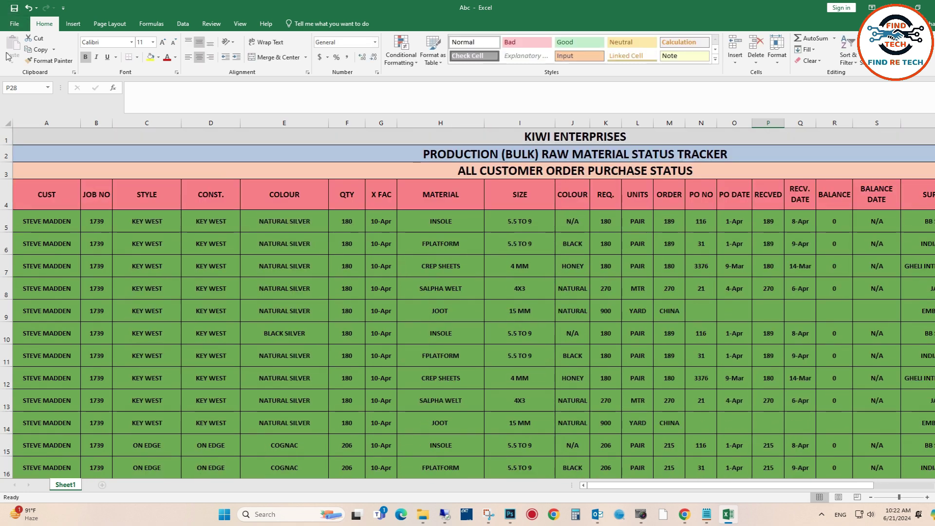
{"action": "key", "text": "alt+F4"}
- Reopen the Abc.xlsx workbook and copy the entire contents of Sheet1
{"action": "right_click", "coordinate": [414, 159]}
{"action": "left_click", "coordinate": [458, 201]}
{"action": "right_click", "coordinate": [400, 192]}
{"action": "left_click", "coordinate": [442, 235]}
{"action": "double_click", "coordinate": [94, 163]}
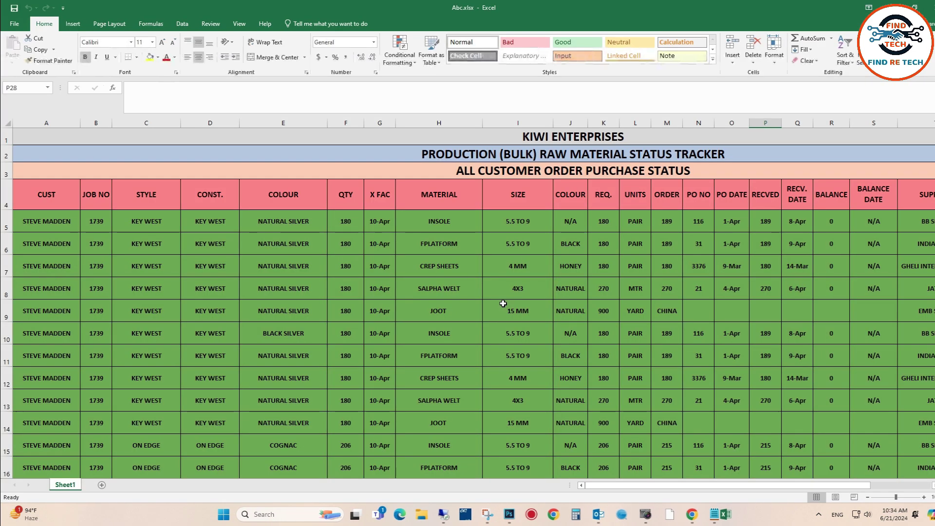
{"action": "left_click", "coordinate": [8, 124]}
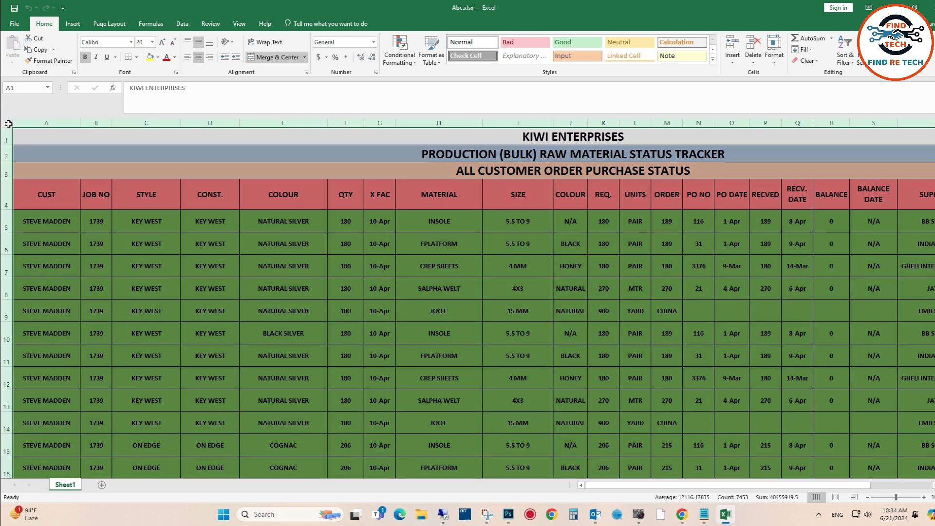
{"action": "key", "text": "ctrl+c"}
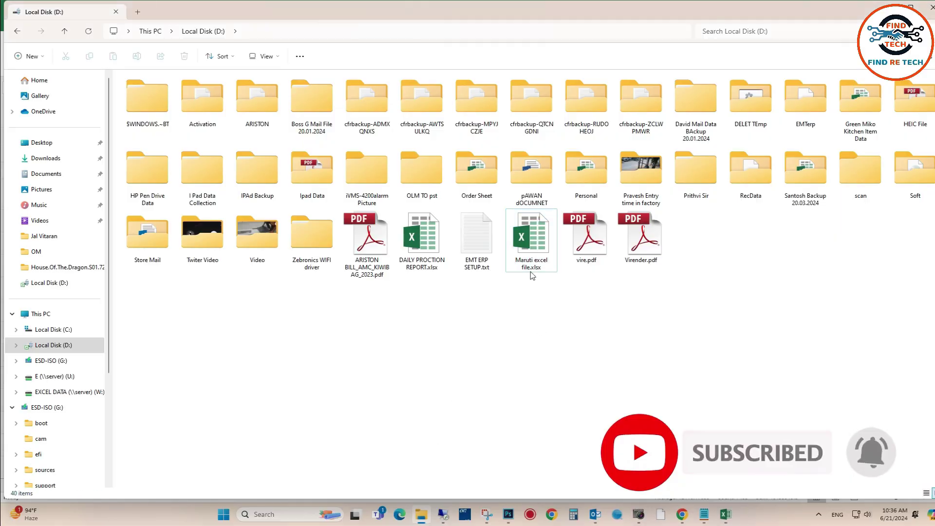
- Open Maruti excel file.xlsx from drive D: and clear all cell contents of the ALL CUSTOMER sheet
{"action": "double_click", "coordinate": [531, 263]}
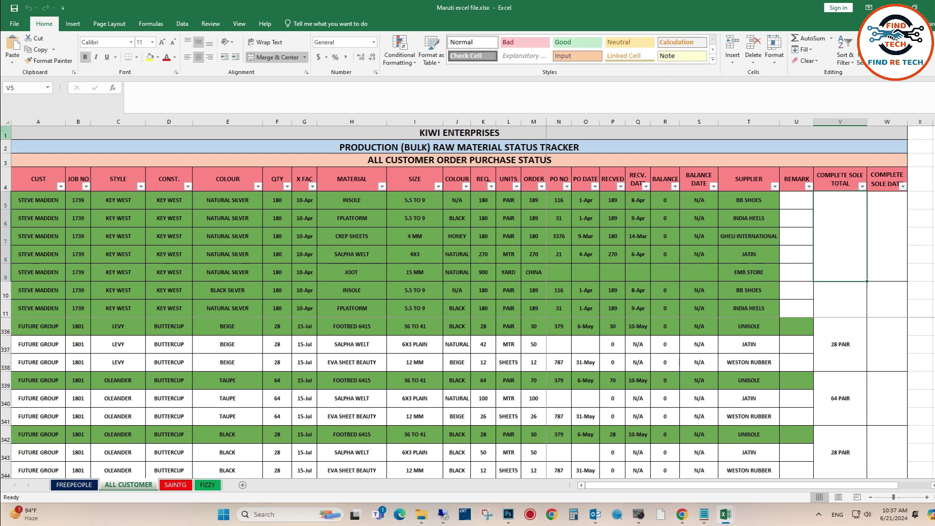
{"action": "left_click", "coordinate": [8, 123]}
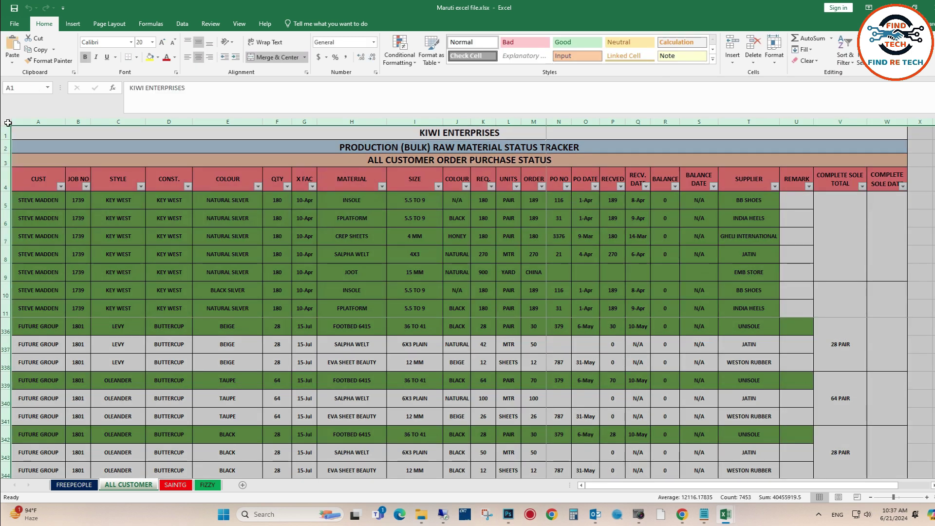
{"action": "key", "text": "Delete"}
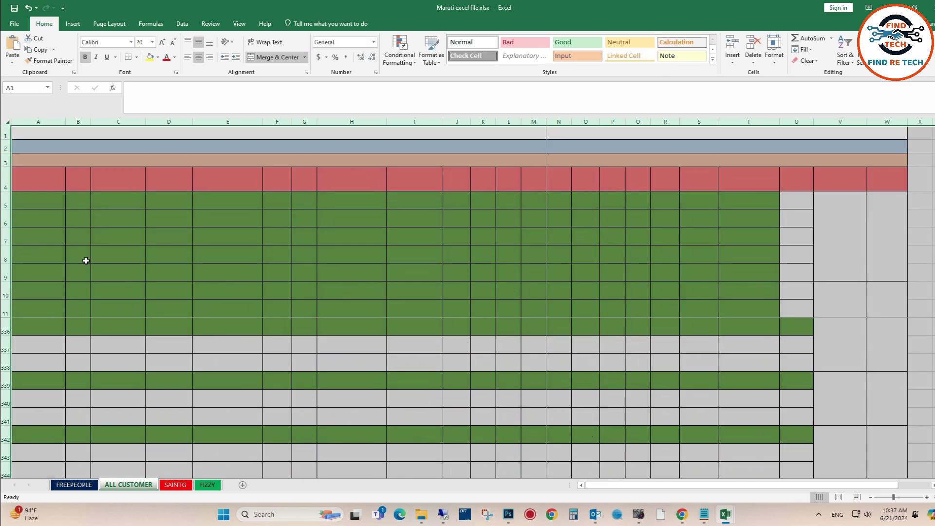
- Delete the emptied ALL CUSTOMER sheet from the workbook
{"action": "right_click", "coordinate": [119, 486]}
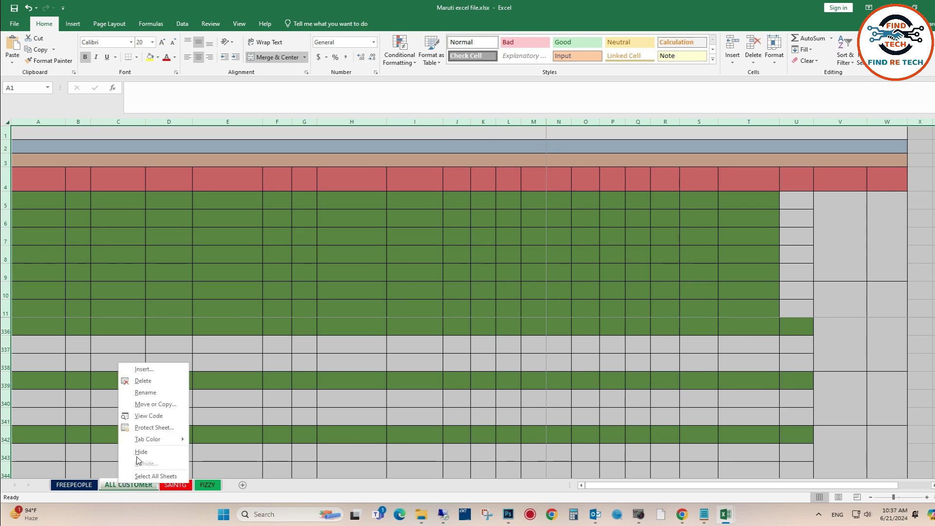
{"action": "left_click", "coordinate": [139, 381]}
{"action": "left_click", "coordinate": [456, 283]}
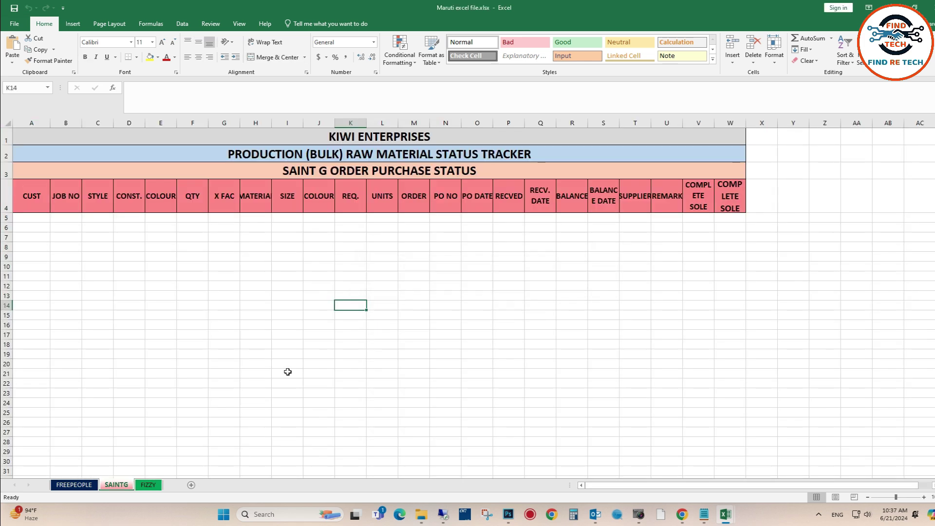
- Add a new sheet named ALL CUSTOMER and place it between the FREEPEOPLE and SAINTG sheets
{"action": "left_click", "coordinate": [183, 485]}
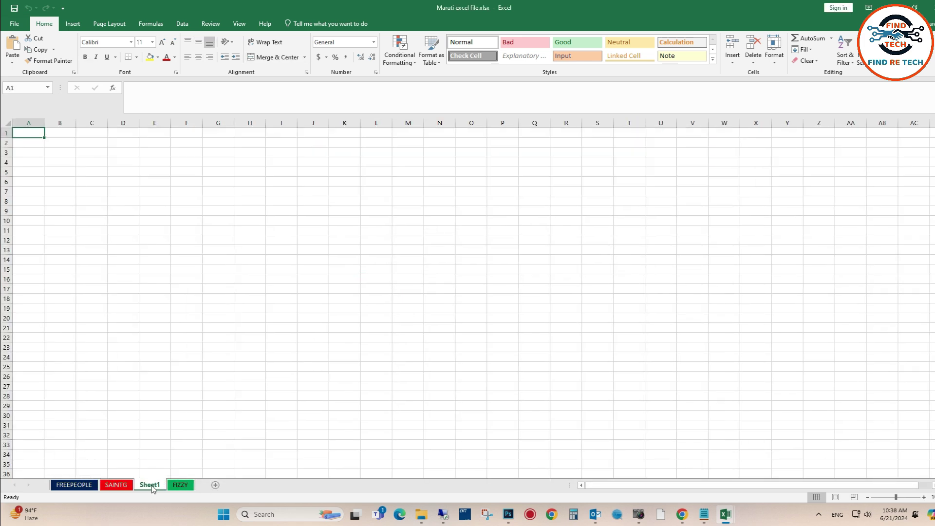
{"action": "right_click", "coordinate": [152, 489]}
{"action": "left_click", "coordinate": [182, 396]}
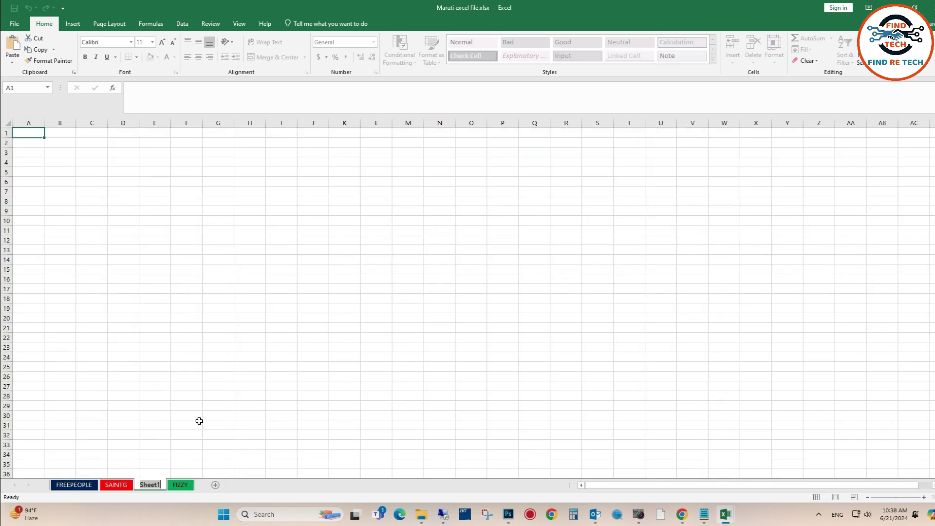
{"action": "type", "text": "ALL C"}
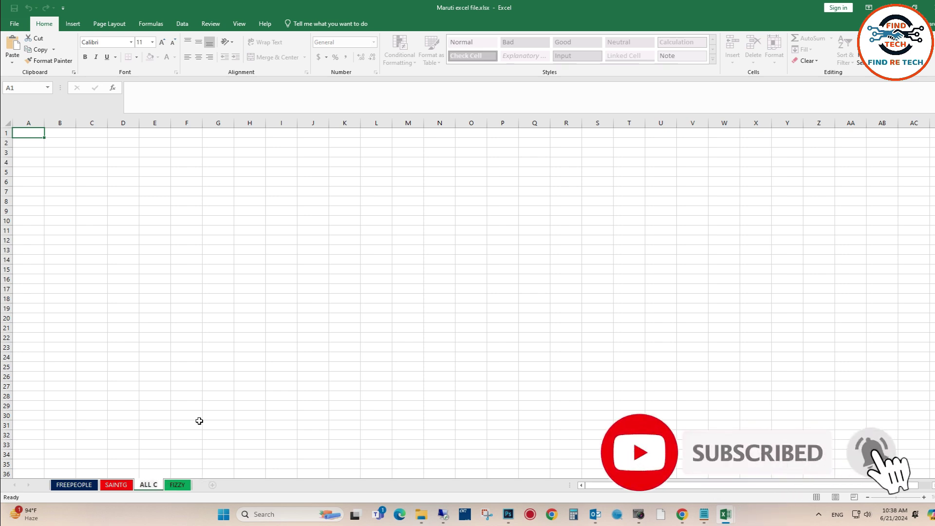
{"action": "type", "text": "USTOMER"}
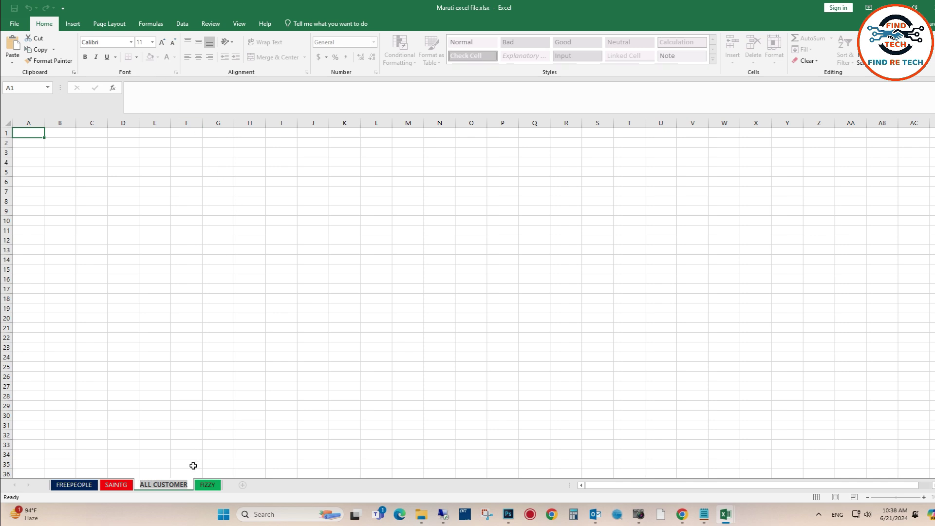
{"action": "left_click", "coordinate": [221, 437]}
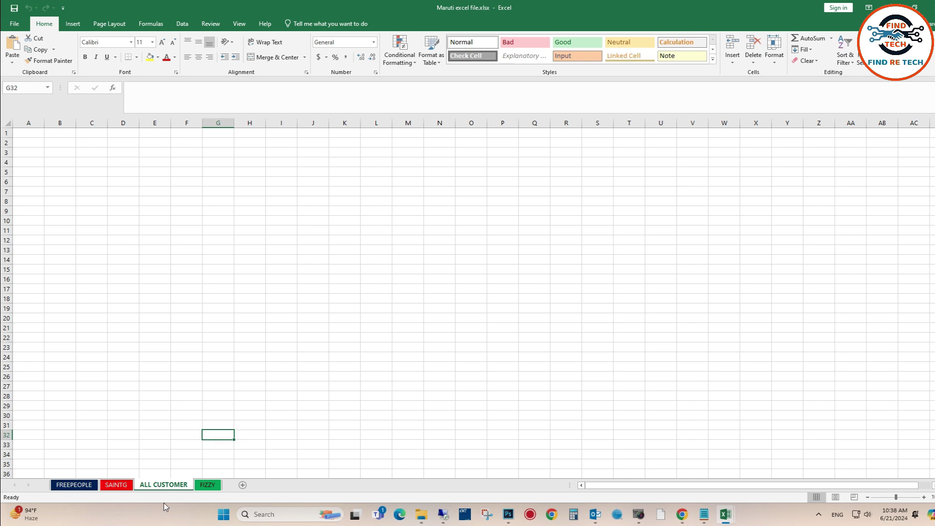
{"action": "left_click", "coordinate": [294, 440]}
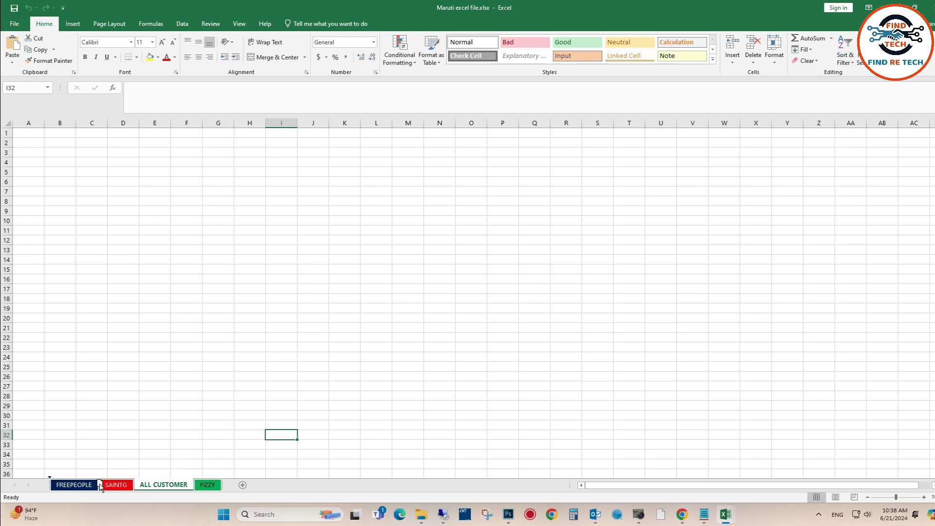
{"action": "left_click_drag", "start_coordinate": [102, 484], "coordinate": [103, 485]}
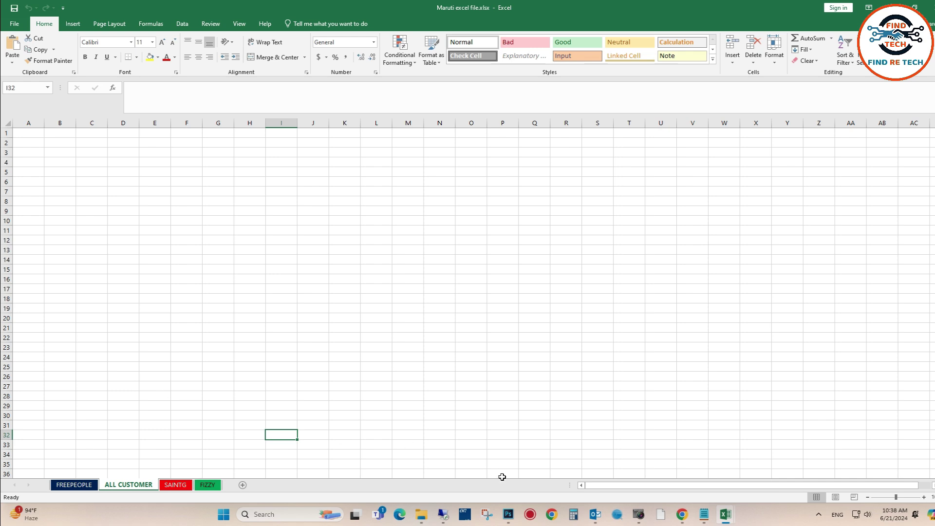
- Copy all of Sheet1 from the Abc workbook and paste it at cell A1 of the new ALL CUSTOMER sheet
{"action": "mouse_move", "coordinate": [725, 514]}
{"action": "left_click", "coordinate": [664, 466]}
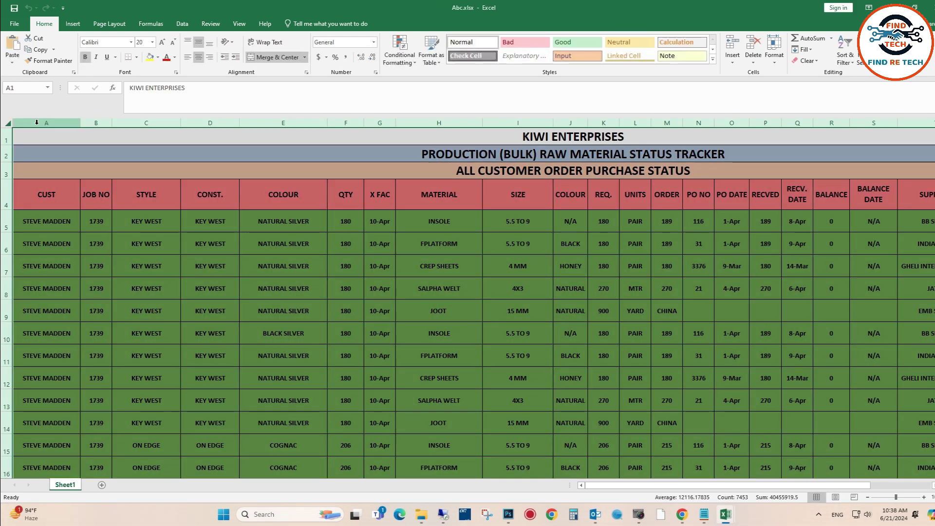
{"action": "key", "text": "ctrl+c"}
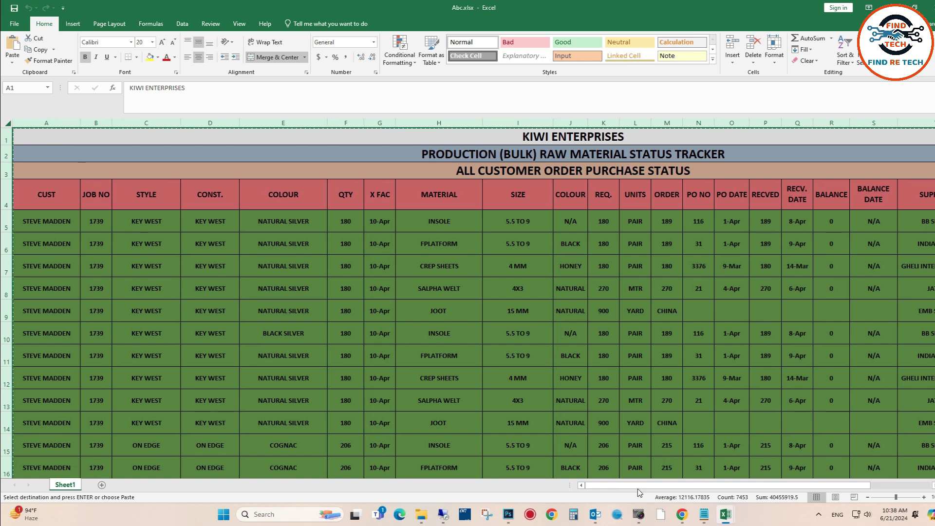
{"action": "mouse_move", "coordinate": [741, 504]}
{"action": "left_click", "coordinate": [778, 465]}
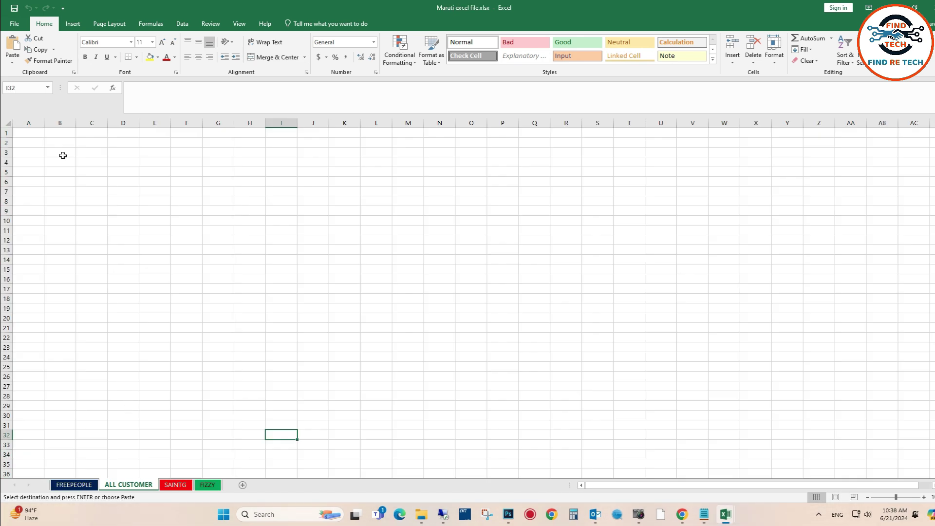
{"action": "left_click", "coordinate": [18, 130]}
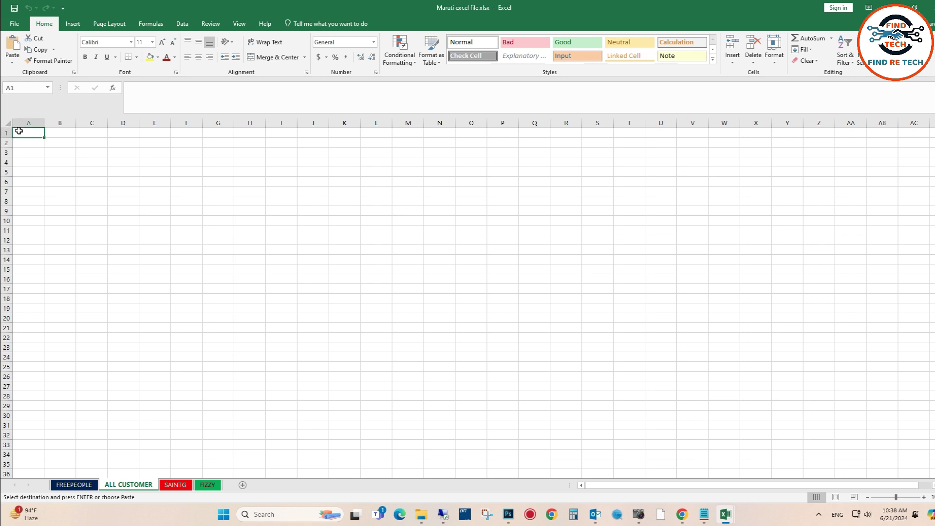
{"action": "key", "text": "ctrl+v"}
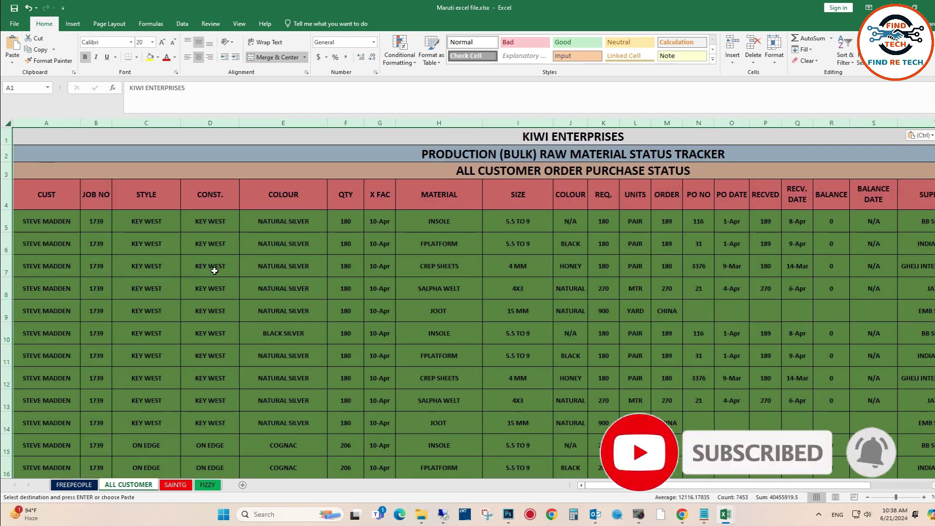
- Apply filters to the header row, row 4, of the ALL CUSTOMER sheet
{"action": "left_click", "coordinate": [5, 199]}
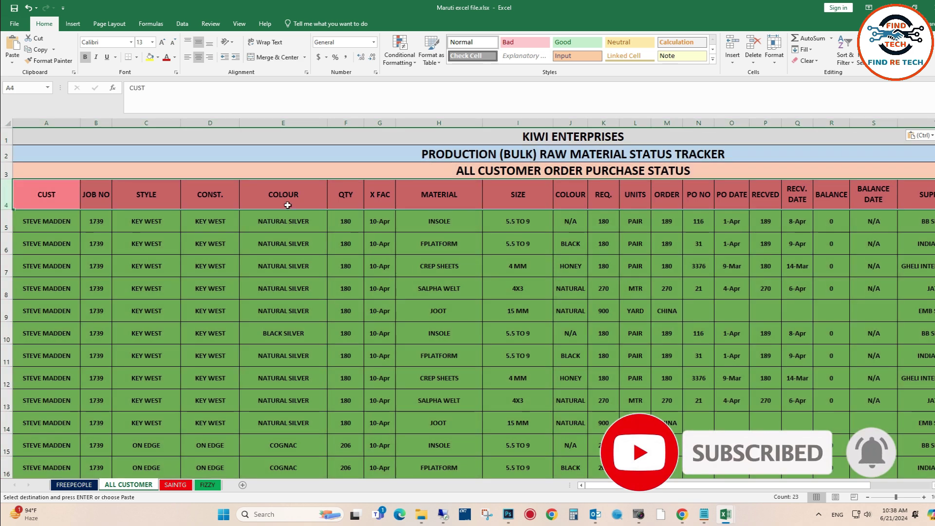
{"action": "left_click", "coordinate": [846, 58]}
{"action": "left_click", "coordinate": [858, 109]}
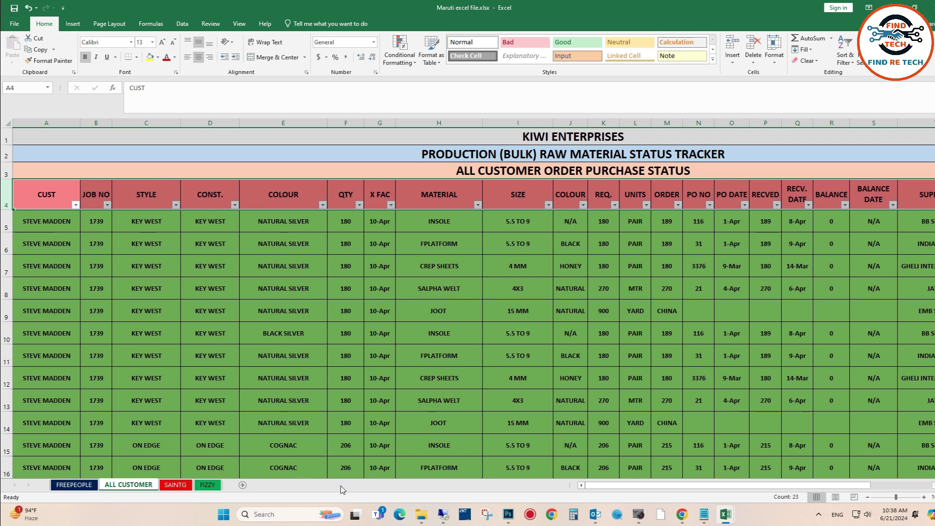
- Test editing on the ALL CUSTOMER sheet by entering FFF in Remark cells U8 and U10
{"action": "left_click_drag", "start_coordinate": [607, 483], "coordinate": [668, 484]}
{"action": "left_click", "coordinate": [769, 281]}
{"action": "type", "text": "F"}
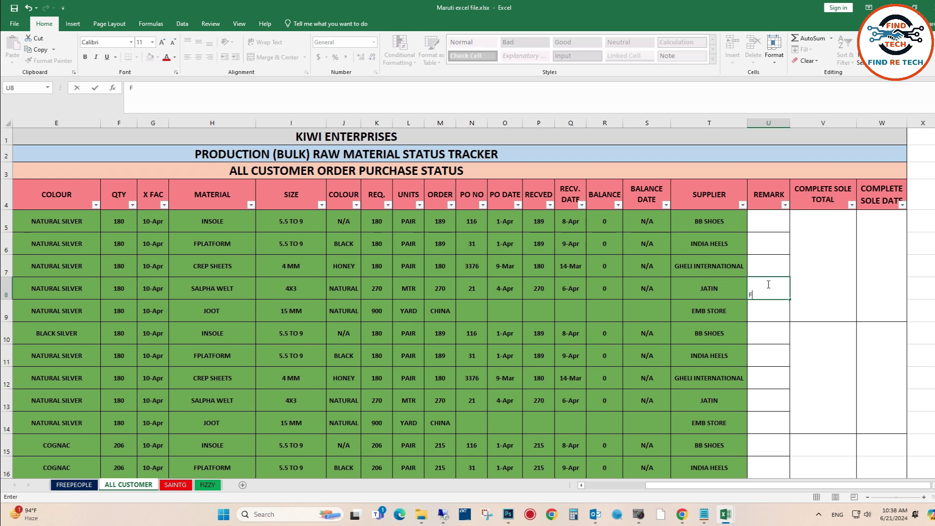
{"action": "left_click", "coordinate": [769, 334]}
{"action": "type", "text": "F"}
{"action": "left_click", "coordinate": [805, 300]}
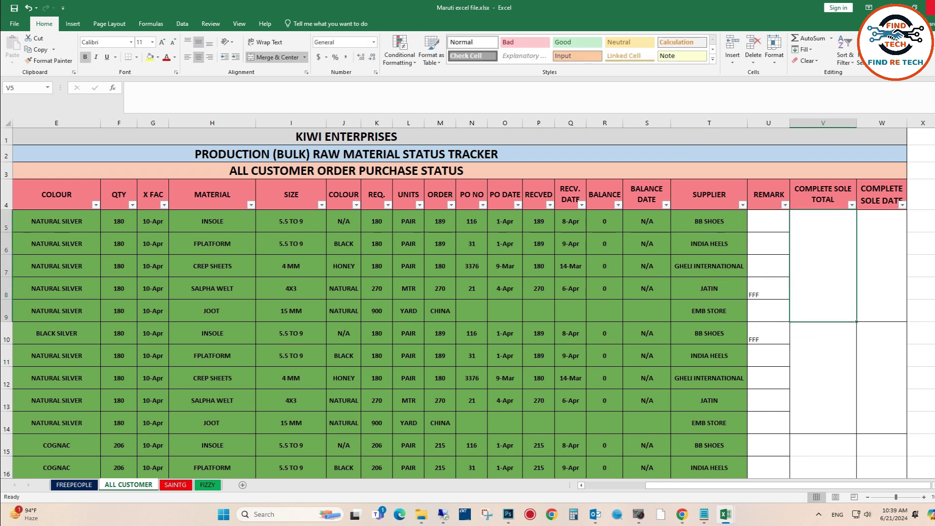
- Save and close the Maruti excel file workbook, and close the Abc workbook
{"action": "key", "text": "ctrl+w"}
{"action": "left_click", "coordinate": [434, 266]}
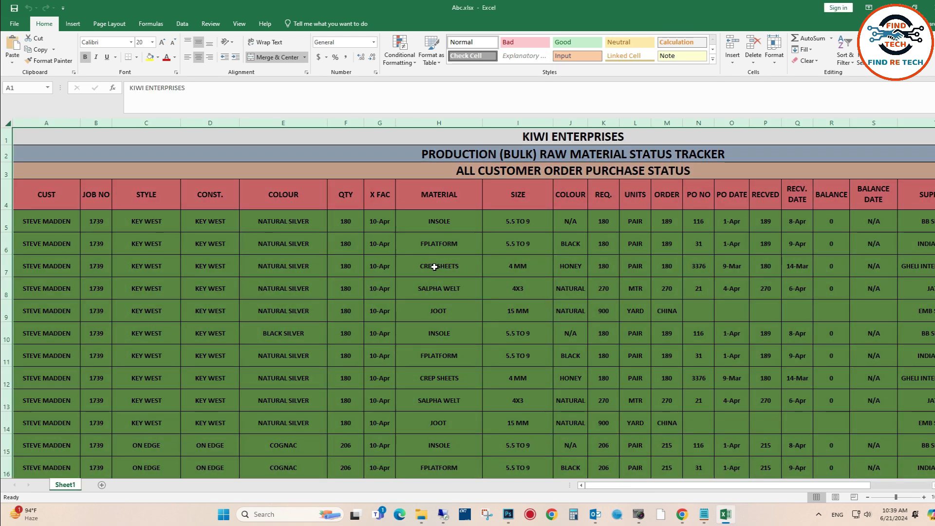
{"action": "key", "text": "alt+F4"}
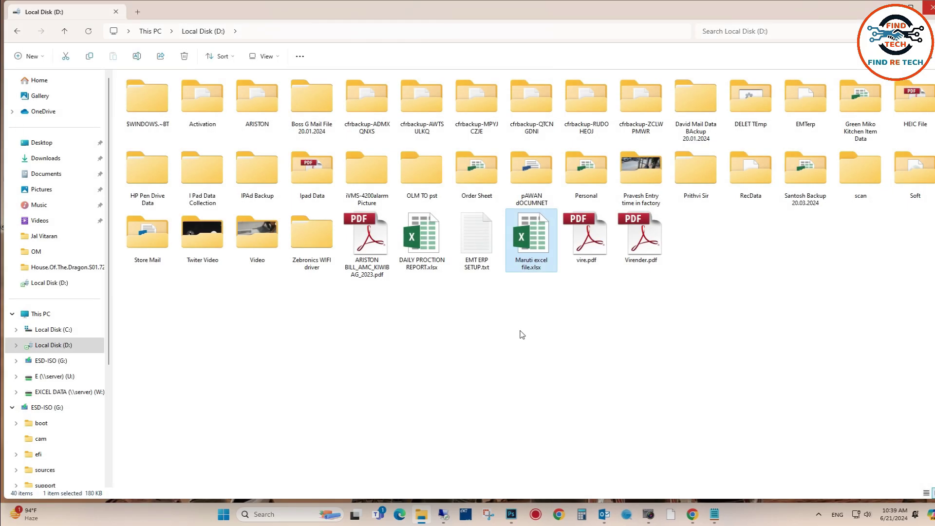
- Refresh the drive D: folder and reopen Maruti excel file.xlsx
{"action": "right_click", "coordinate": [476, 317]}
{"action": "left_click", "coordinate": [533, 448]}
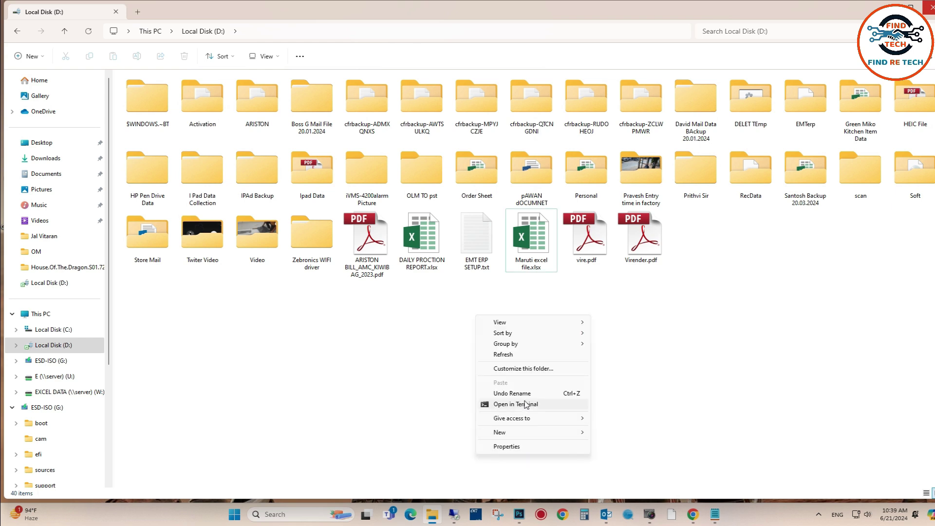
{"action": "left_click", "coordinate": [515, 355]}
{"action": "double_click", "coordinate": [544, 247]}
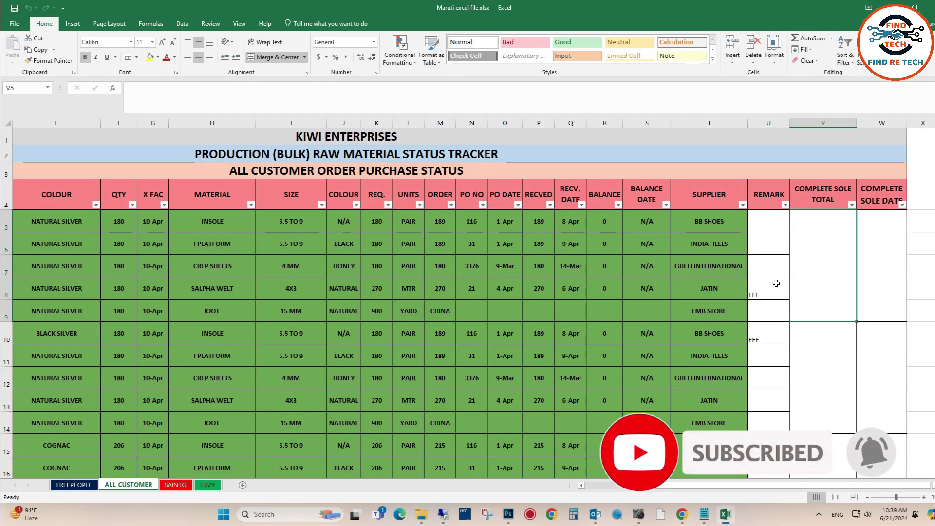
- Enter FFF in Remark cell U7 of the ALL CUSTOMER sheet to check that it accepts edits
{"action": "left_click", "coordinate": [769, 267]}
{"action": "type", "text": "FFF"}
{"action": "key", "text": "Return"}
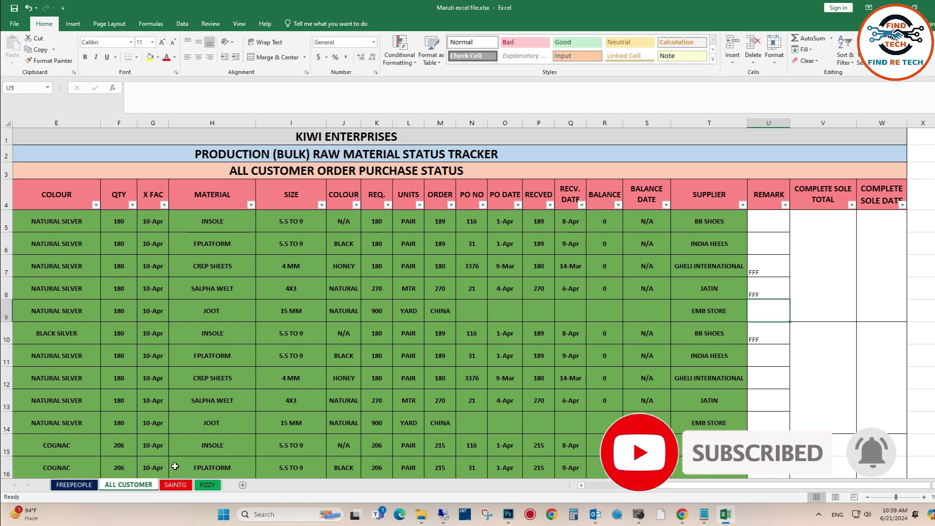
- Test editing on the FREEPEOPLE sheet by entering F in Remark cell U8 without the autocomplete suggestion
{"action": "left_click", "coordinate": [74, 484]}
{"action": "left_click", "coordinate": [816, 246]}
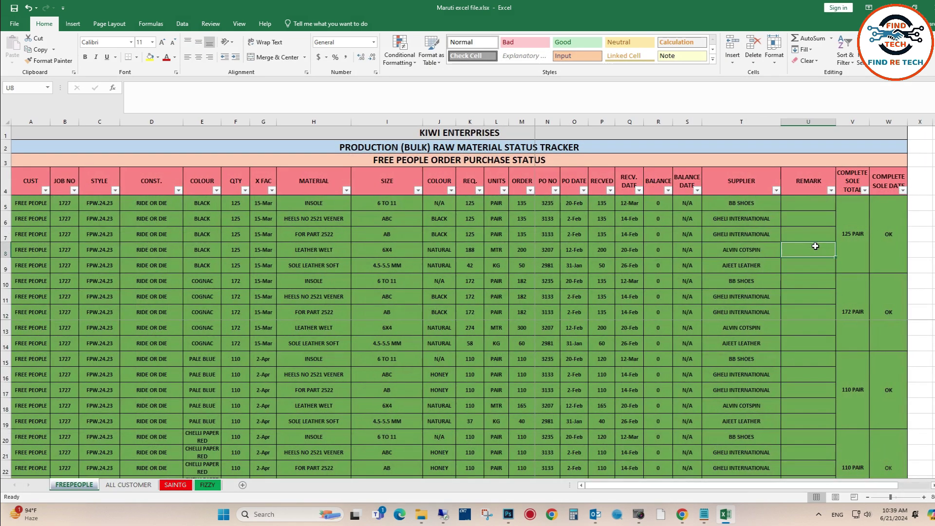
{"action": "type", "text": "FOR PART A 60 PAIR"}
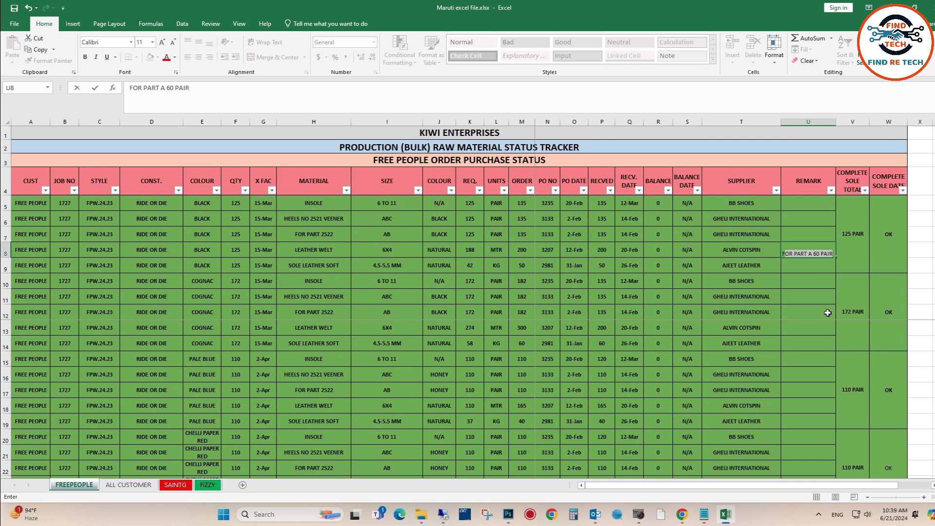
{"action": "key", "text": "BackSpace"}
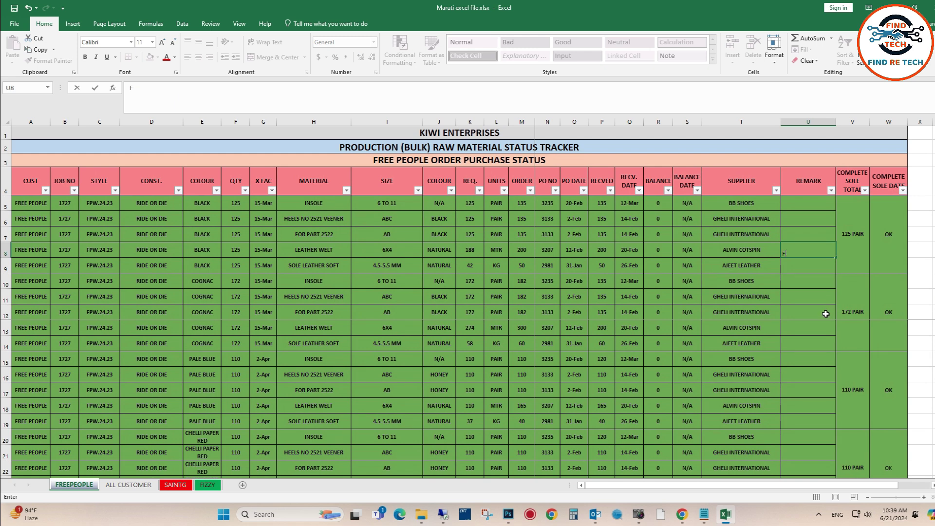
{"action": "left_click", "coordinate": [122, 484]}
- Try entering FF in cell R14 of the SAINTG sheet and discard the entry
{"action": "left_click", "coordinate": [175, 486]}
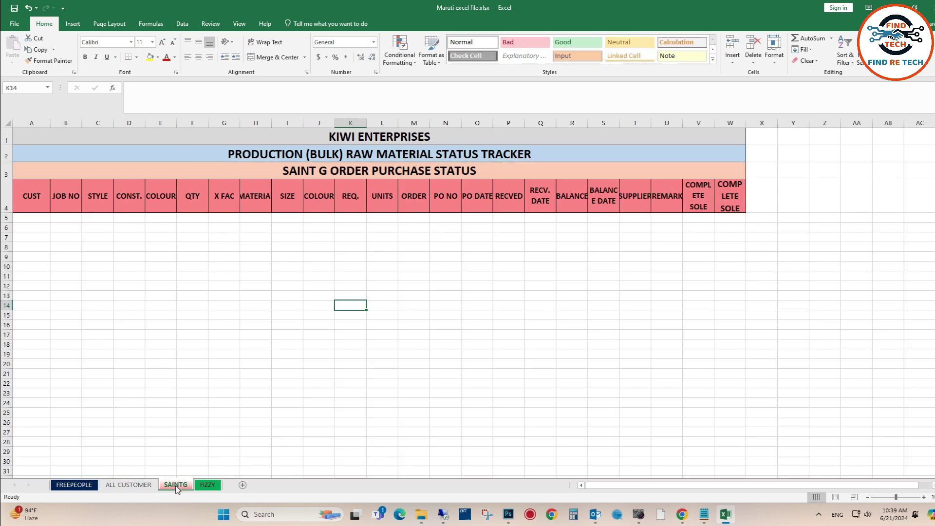
{"action": "left_click", "coordinate": [578, 305]}
{"action": "type", "text": "FF"}
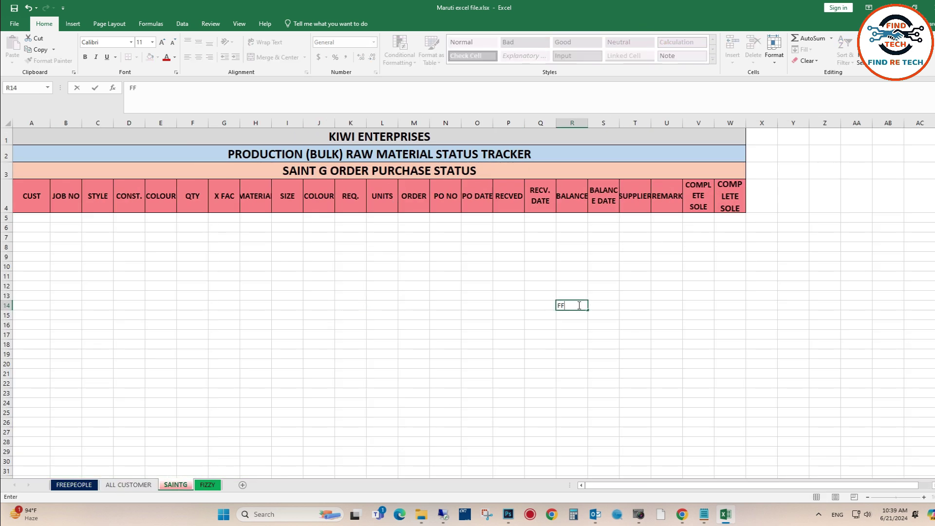
{"action": "left_click", "coordinate": [216, 405]}
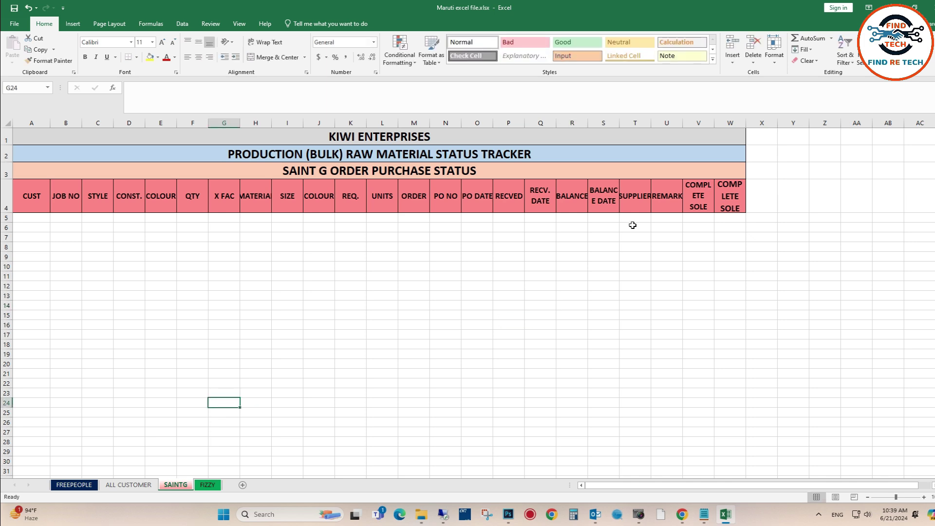
- Clear the test entries from Remark cells U7 to U10 on the ALL CUSTOMER sheet
{"action": "left_click", "coordinate": [129, 485]}
{"action": "left_click_drag", "start_coordinate": [774, 272], "coordinate": [779, 340]}
{"action": "key", "text": "Delete"}
{"action": "left_click", "coordinate": [805, 281]}
{"action": "left_click", "coordinate": [769, 266]}
- Save the Maruti excel file workbook and close it
{"action": "left_click", "coordinate": [14, 8]}
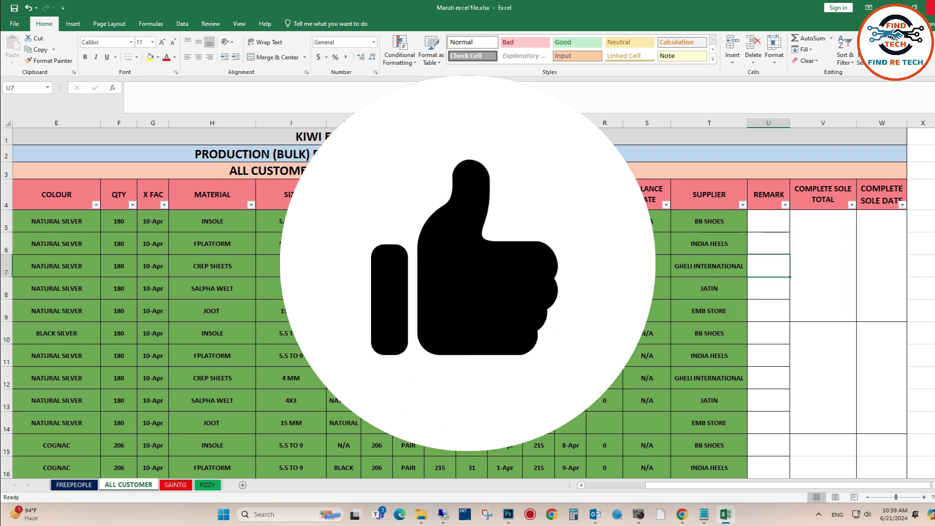
{"action": "left_click", "coordinate": [925, 8]}
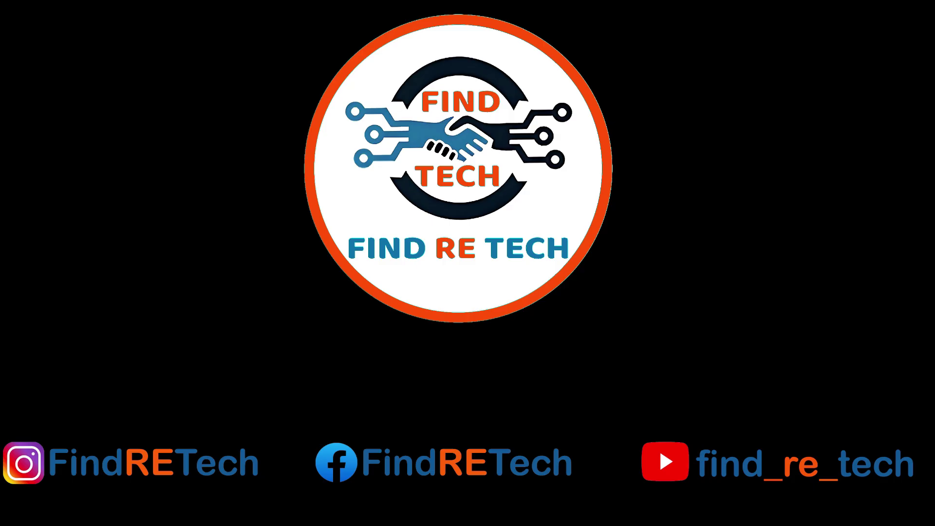